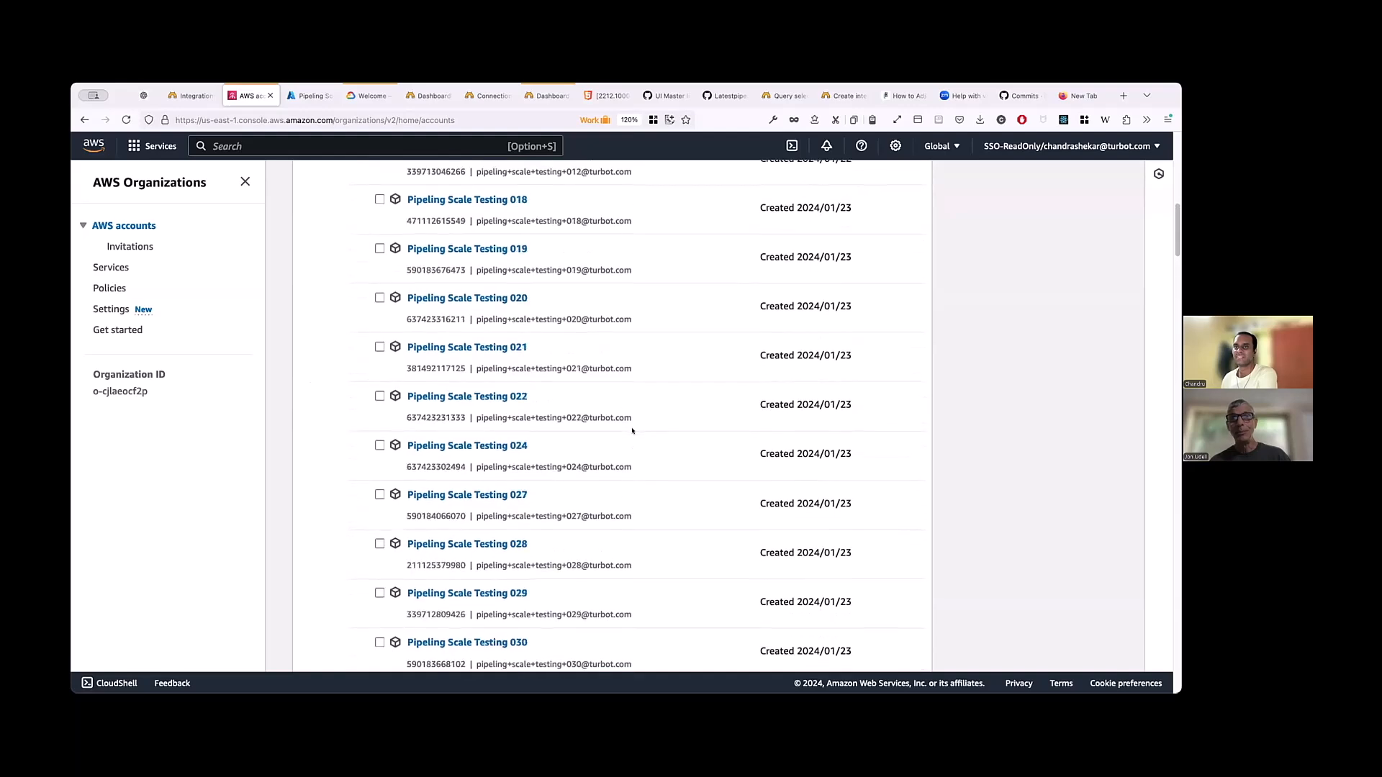
Step: Switch to Turbot Pipes and start a new AWS integration for Pipelings Scale Testing with the handle aws
scroll(632, 432, "down", 2)
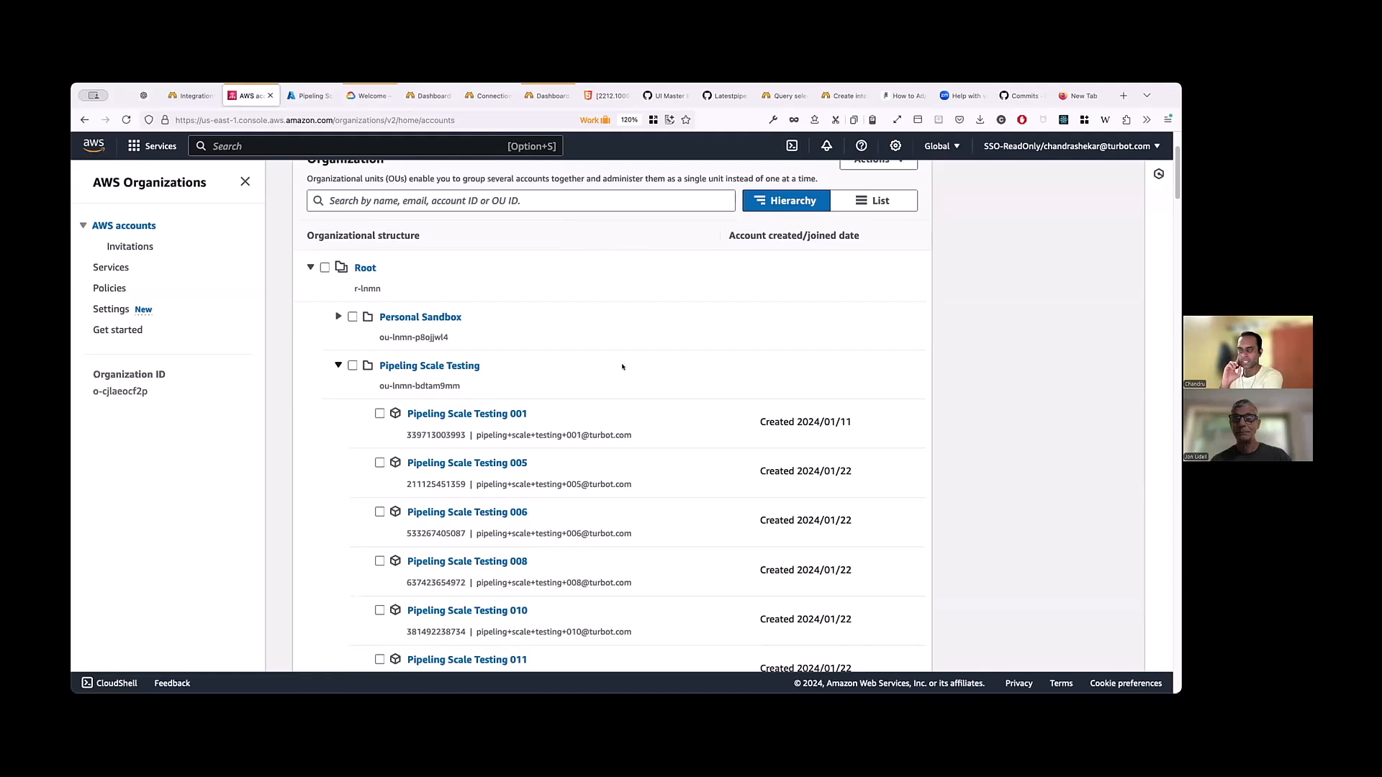
left_click(190, 96)
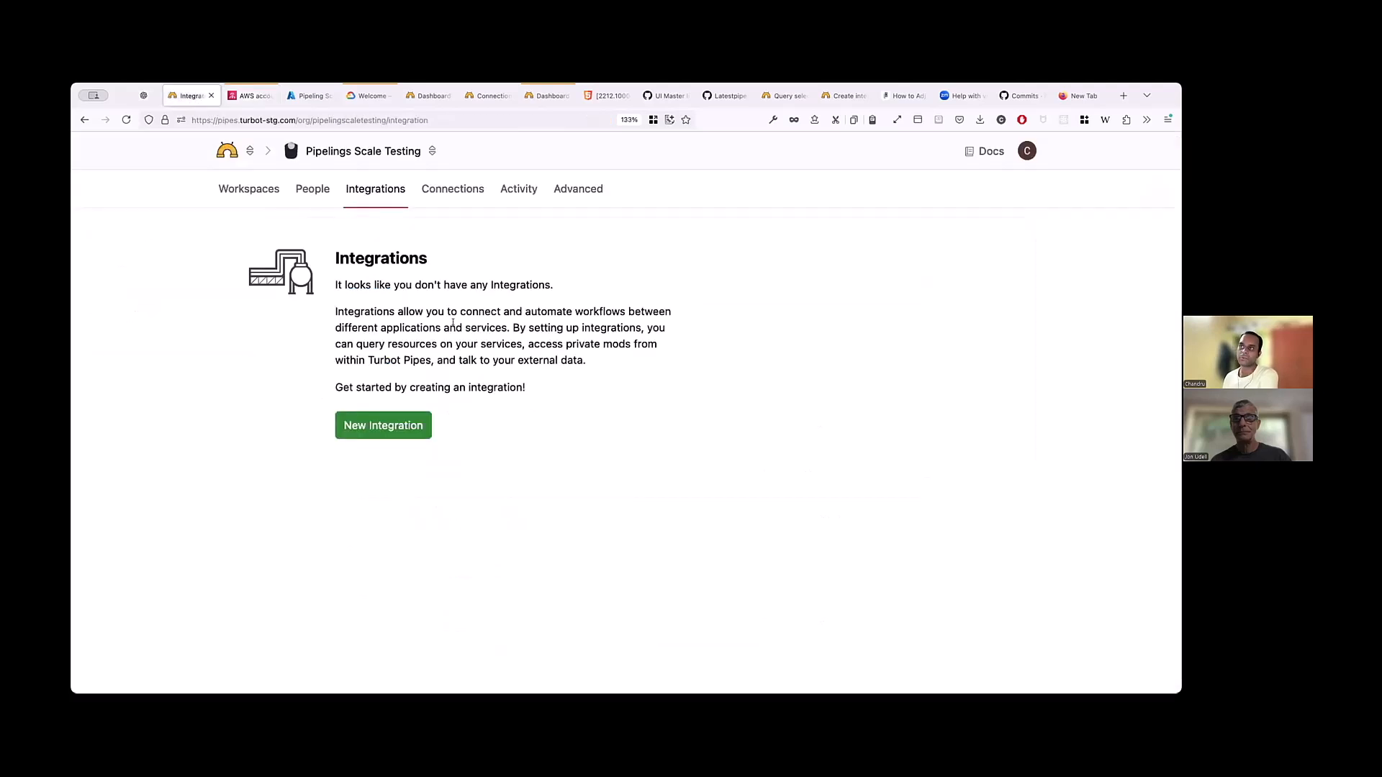
left_click(408, 425)
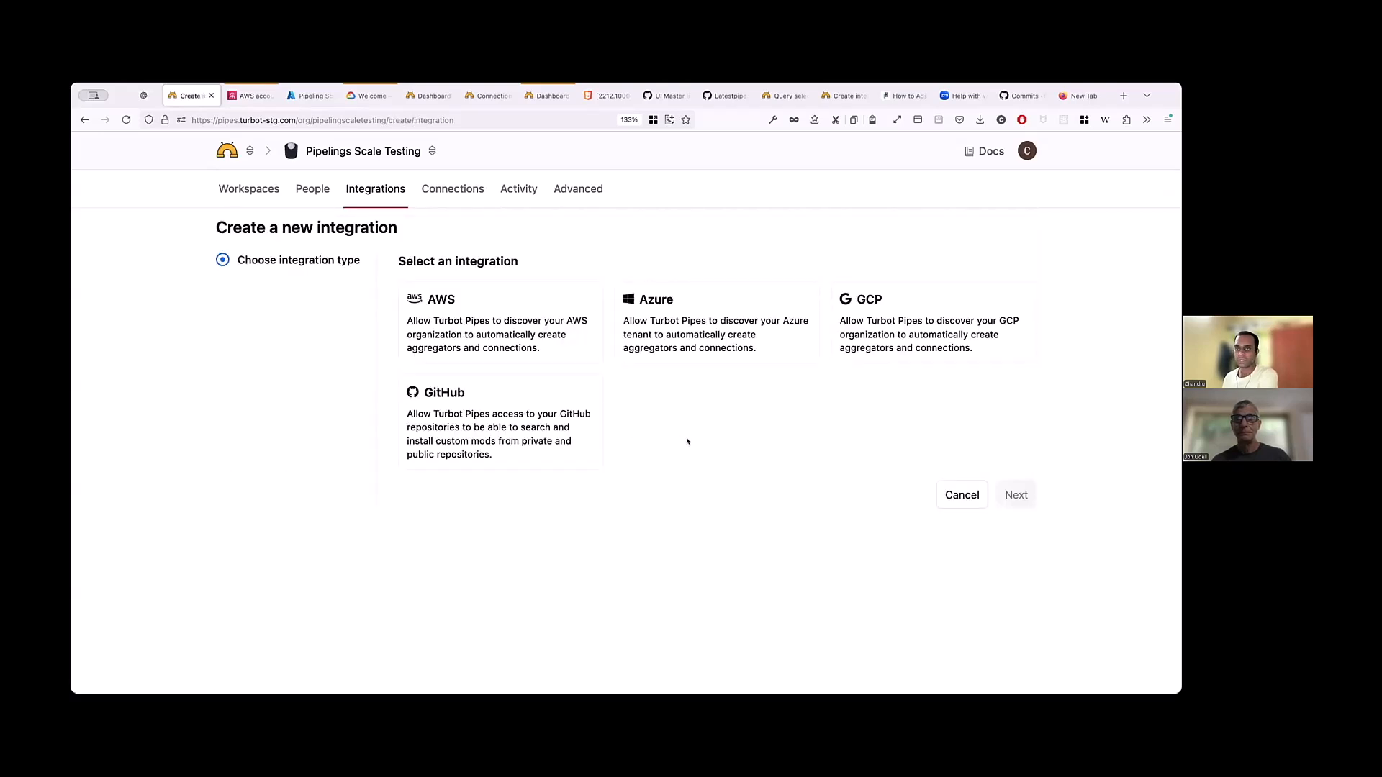
left_click(498, 324)
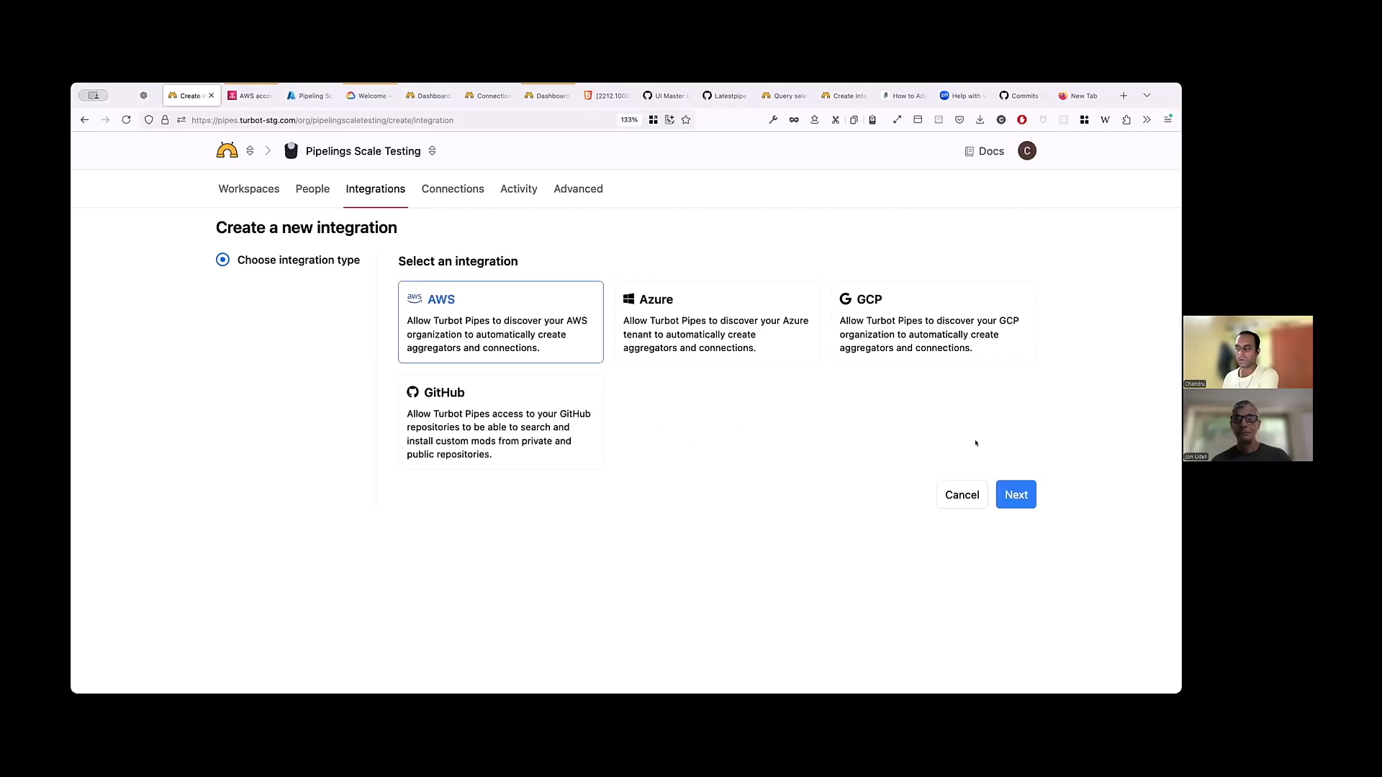
left_click(1015, 495)
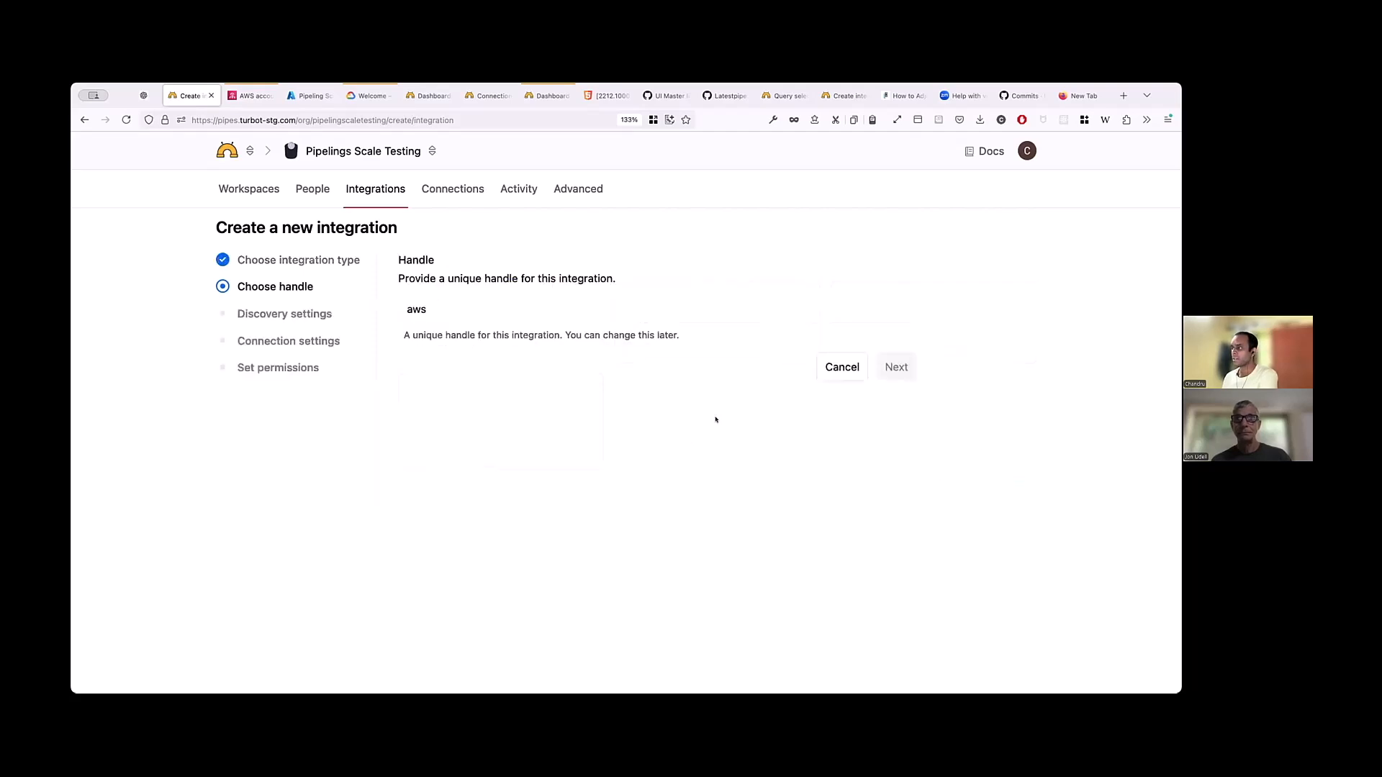
left_click(482, 305)
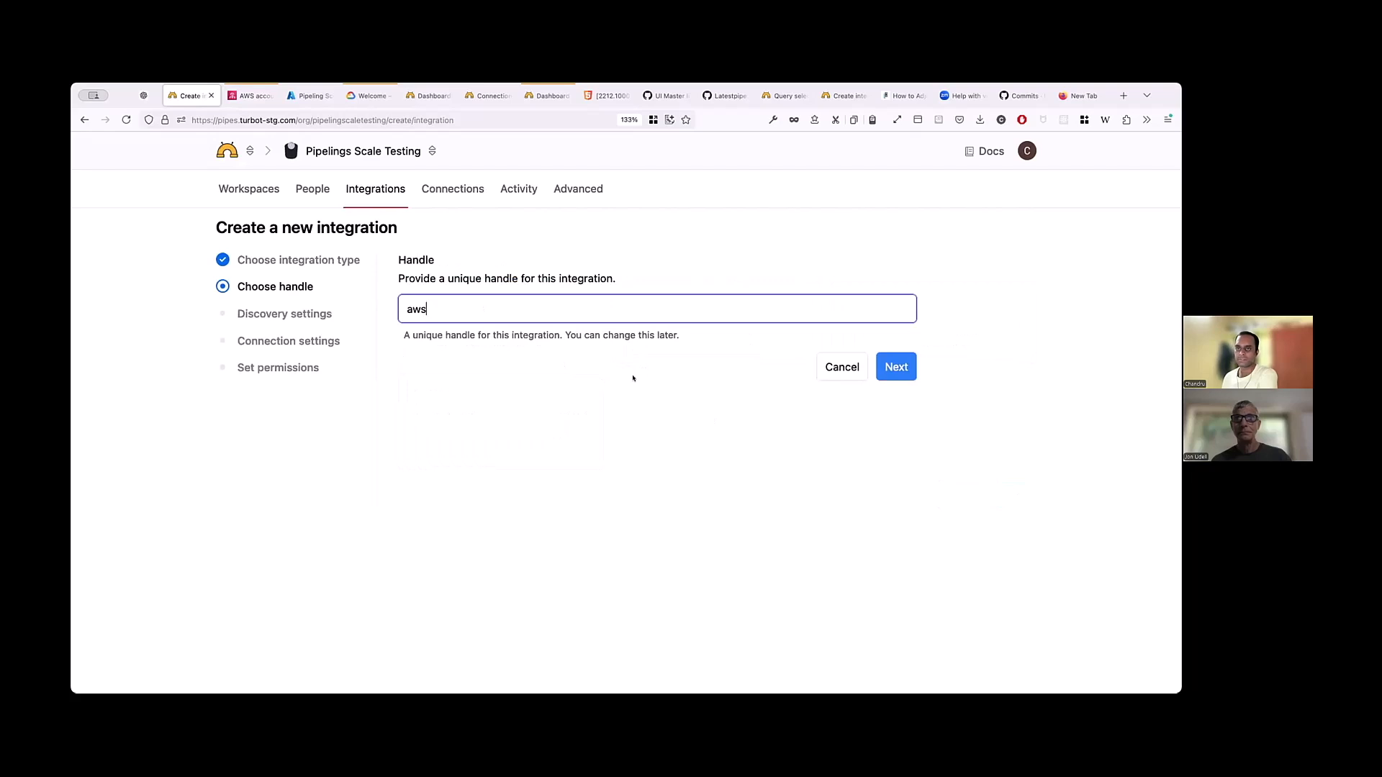
left_click(890, 367)
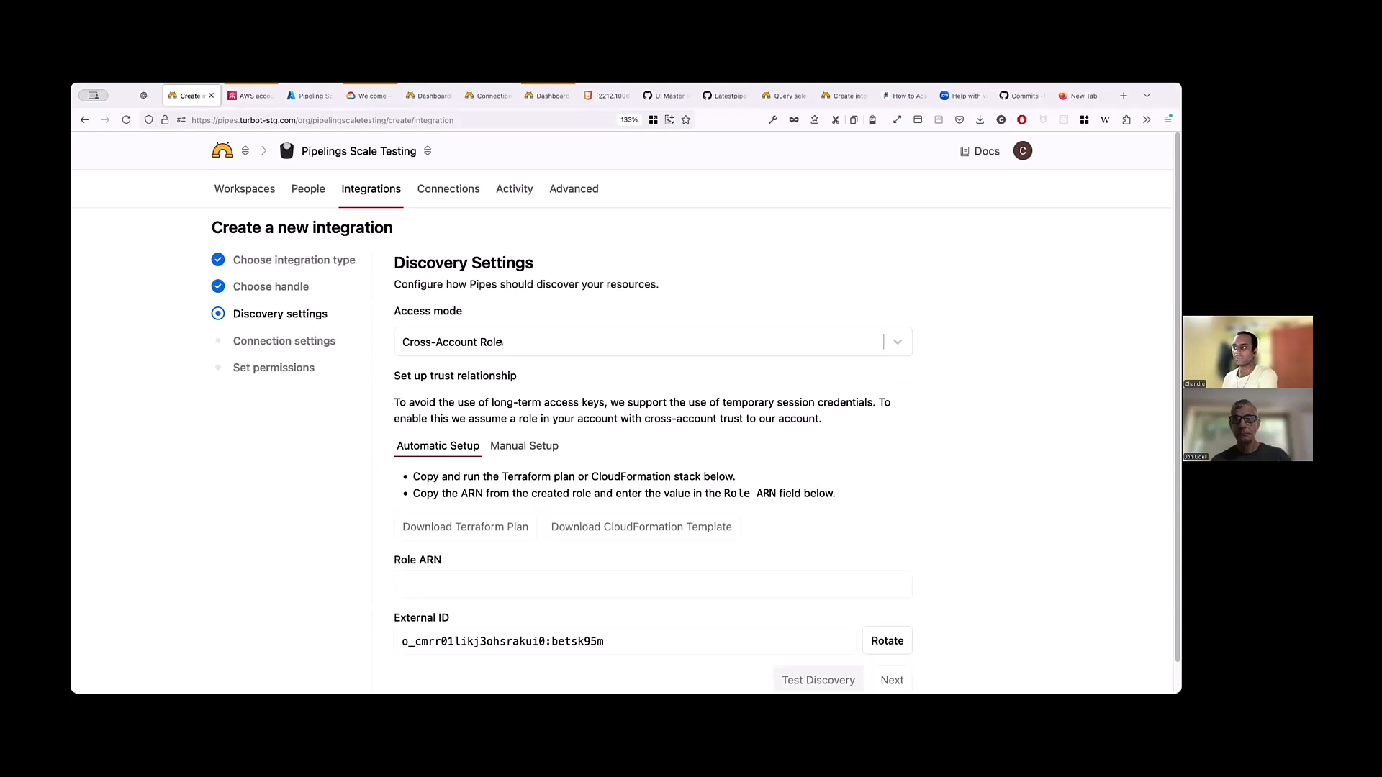
Step: Set discovery access mode to Access Key, enter the IAM access key and secret key, test discovery, and continue to connection settings
left_click(495, 351)
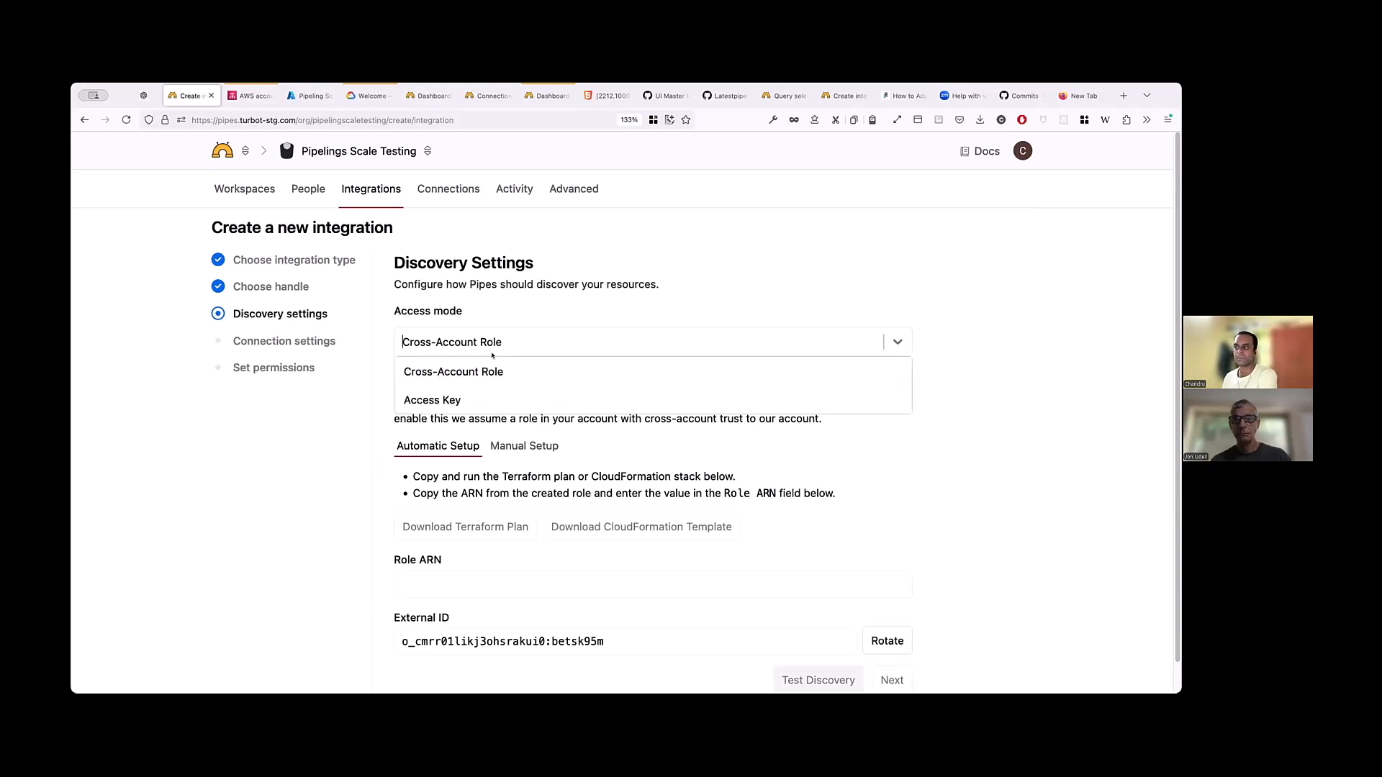
left_click(454, 399)
left_click(469, 452)
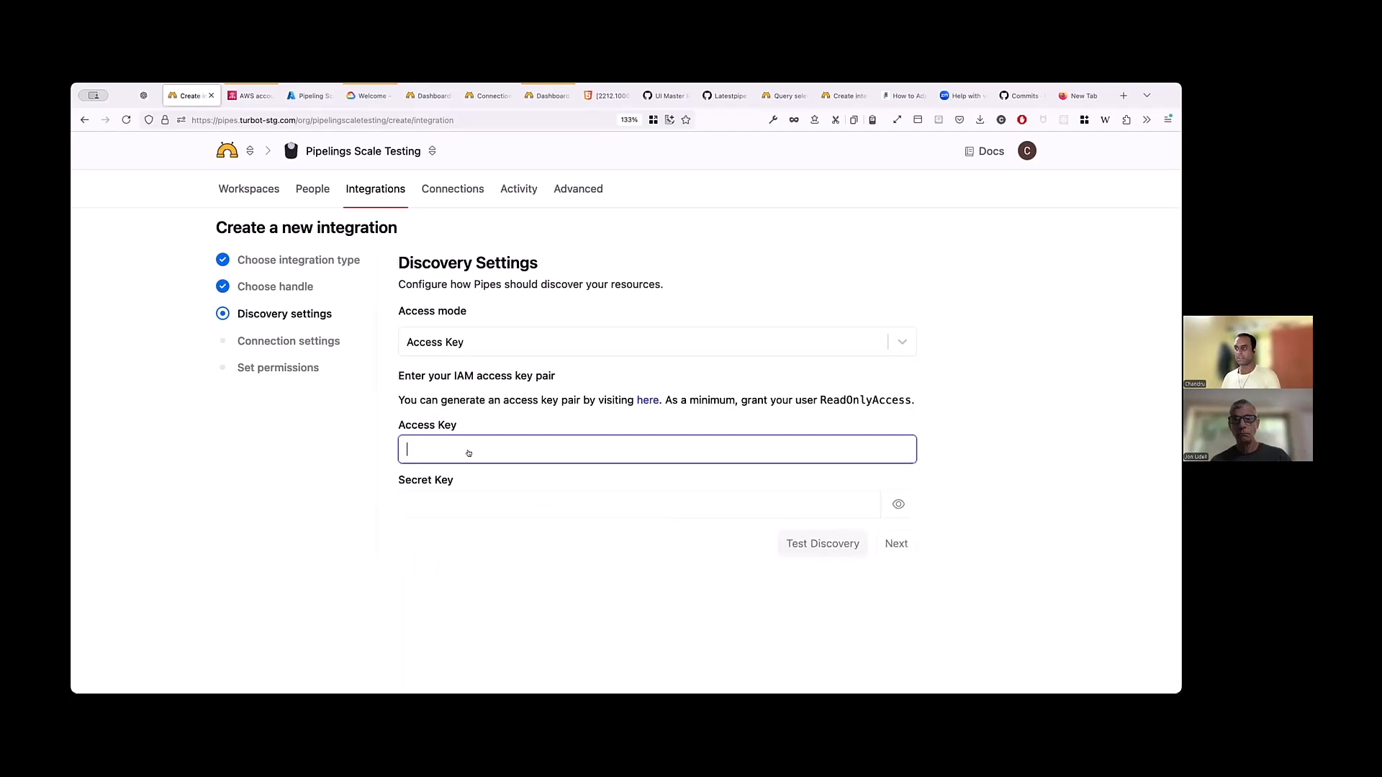
left_click(472, 479)
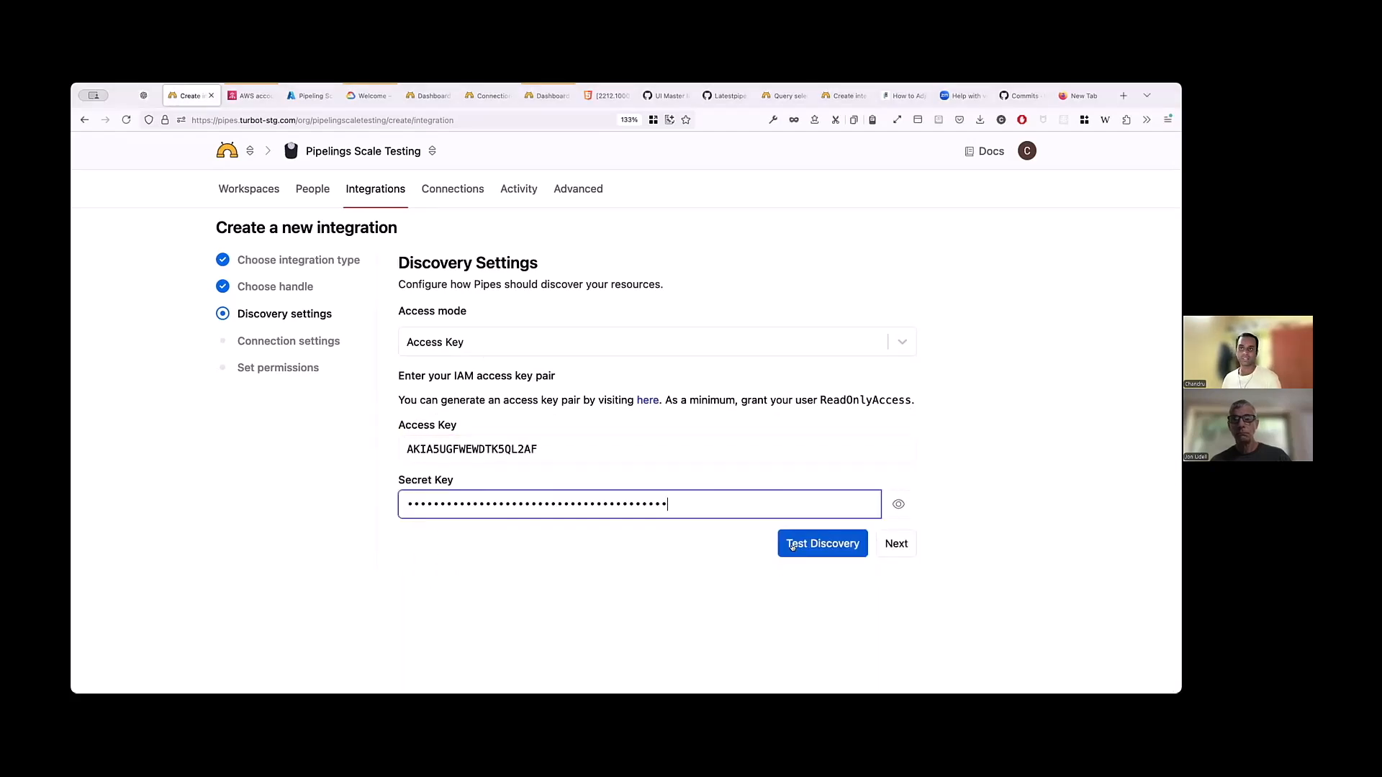
left_click(792, 547)
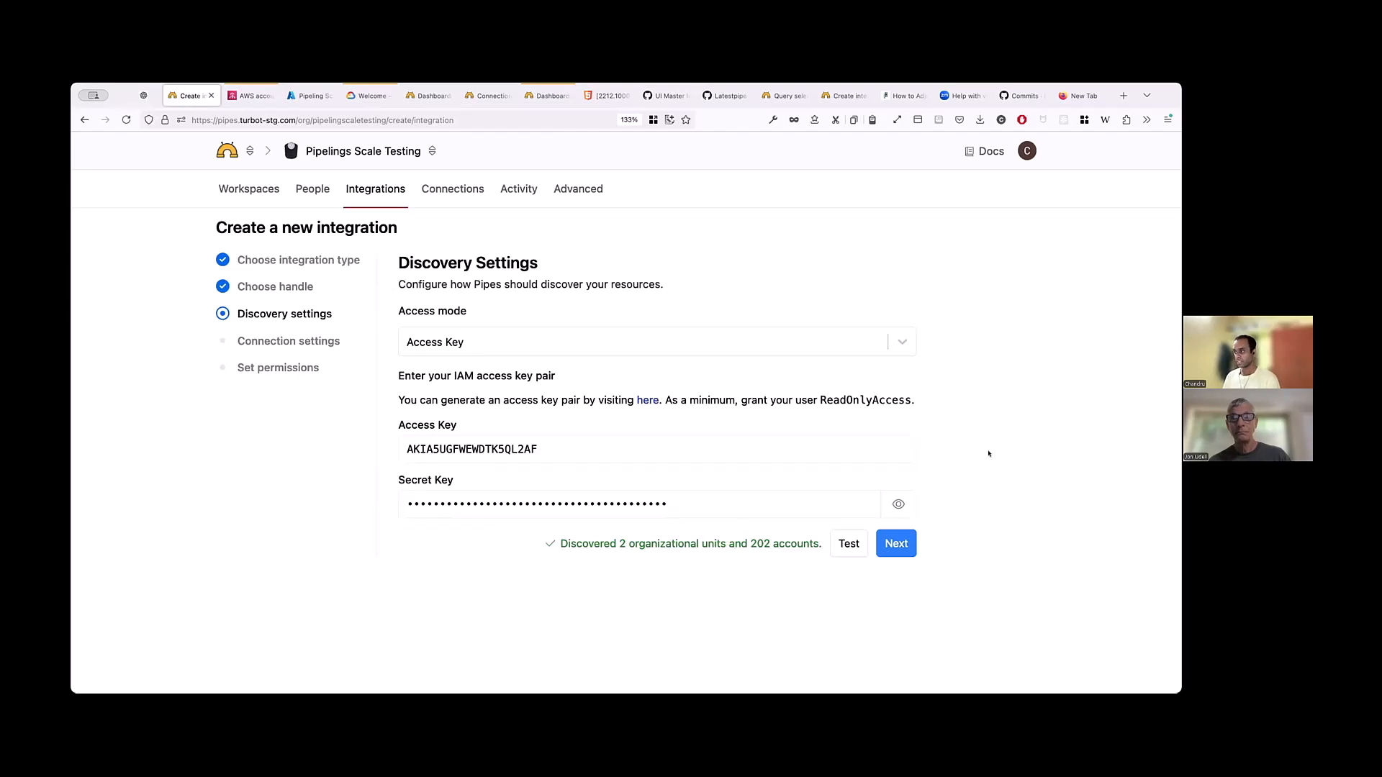
left_click(893, 545)
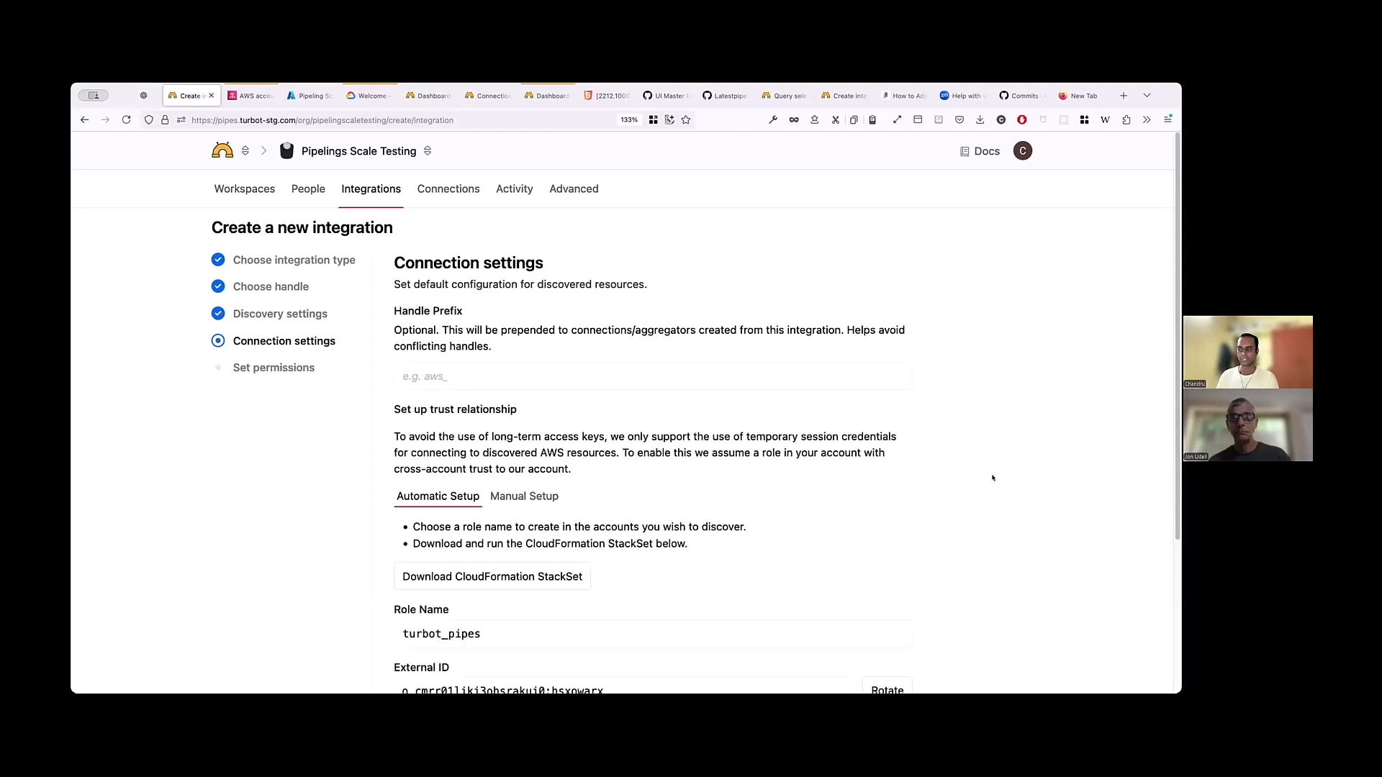
Step: Set the role name to pipeling_scale_testing_readonly_pipes and the external ID suffix to readonly, and test the connection
scroll(945, 493, "down", 2)
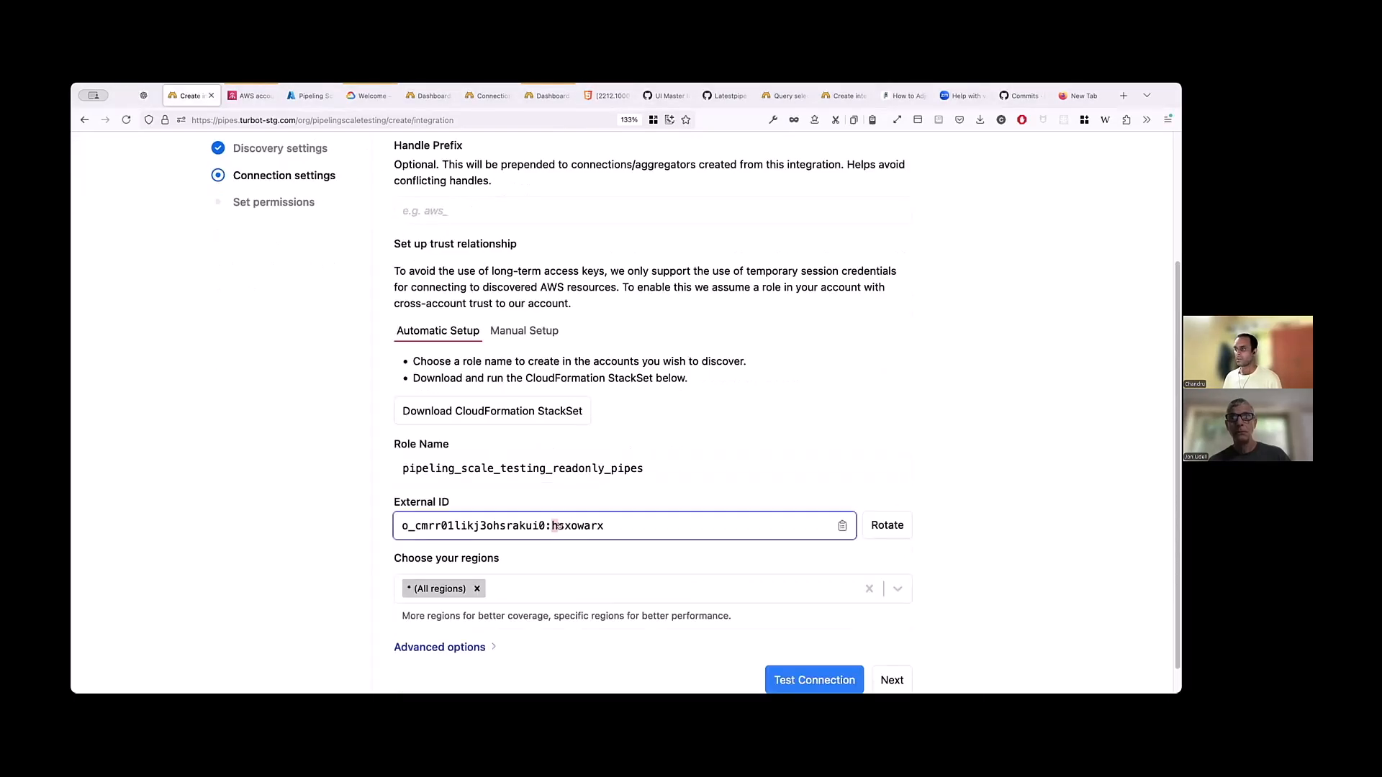
double_click(578, 526)
type("read")
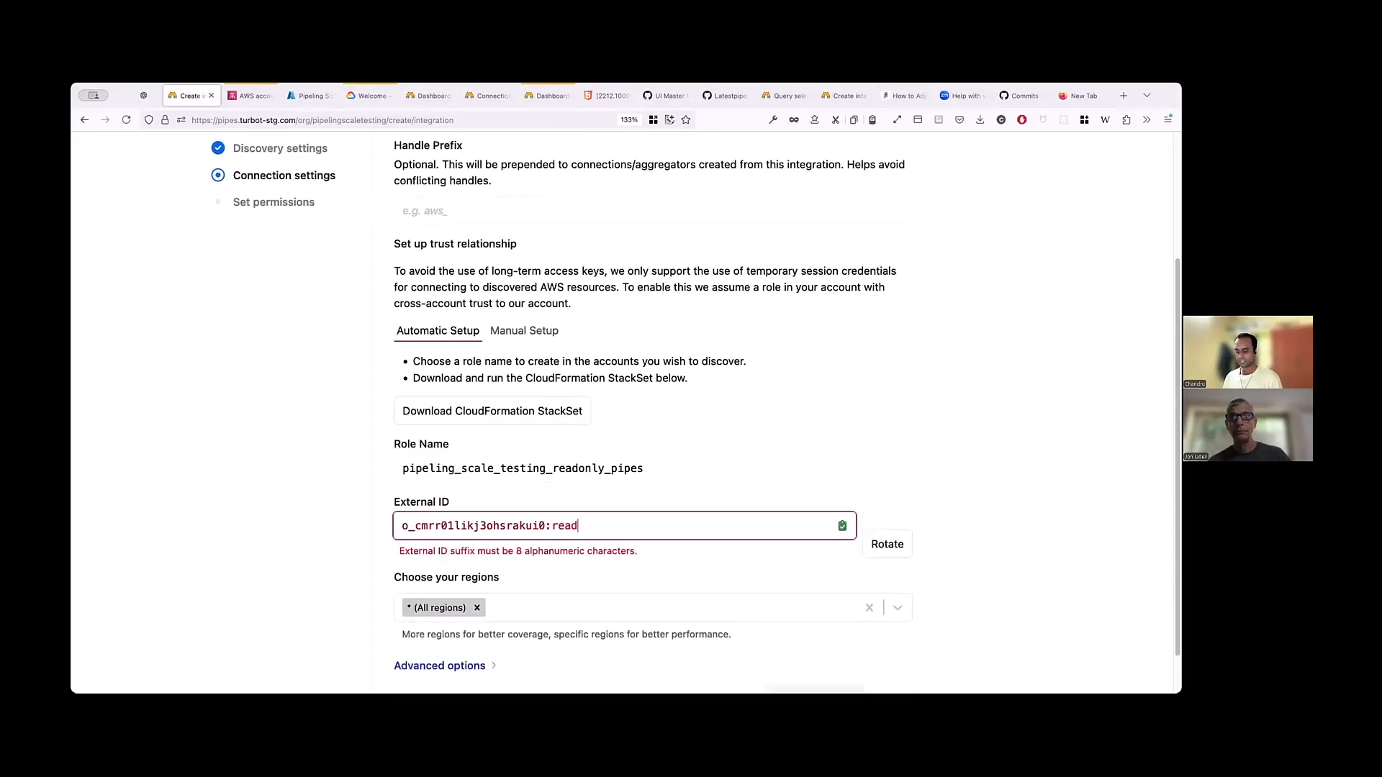
type("only")
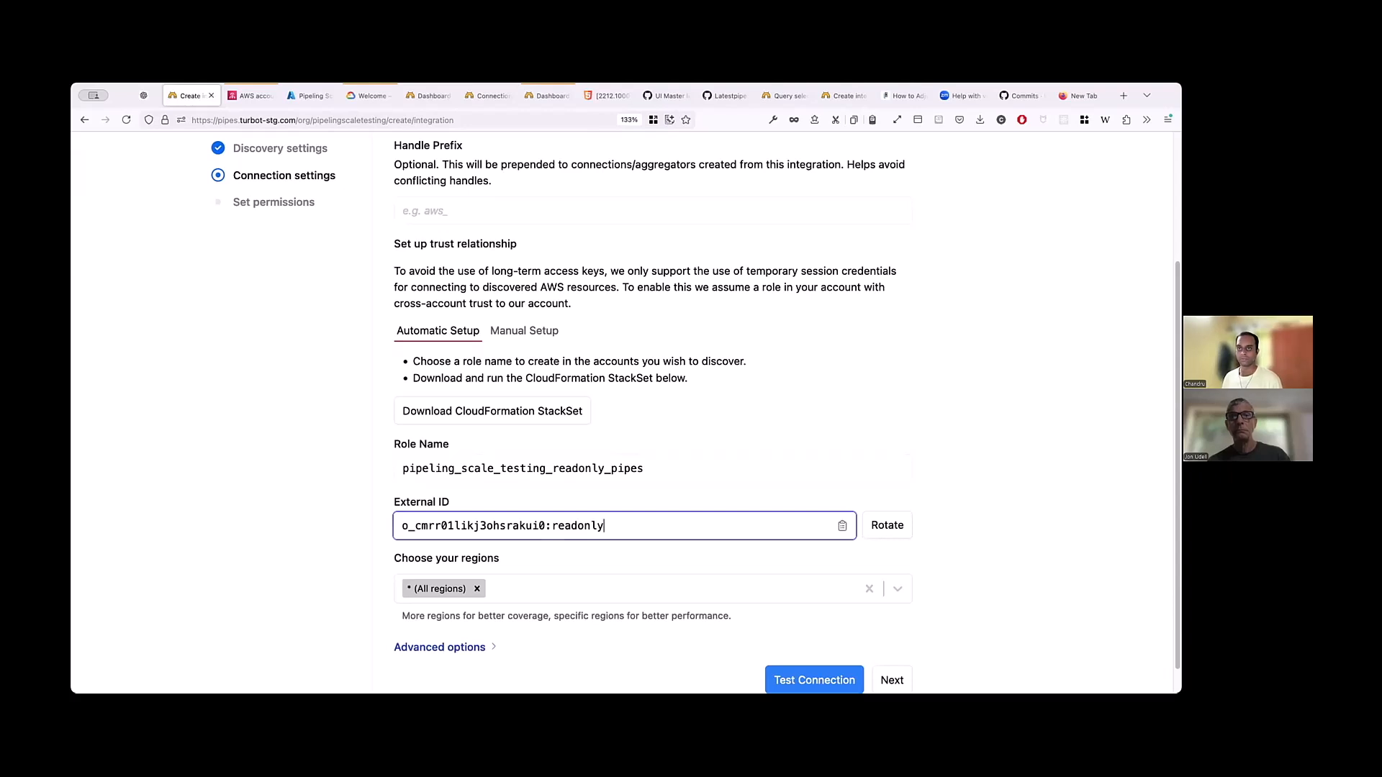
scroll(812, 611, "down", 1)
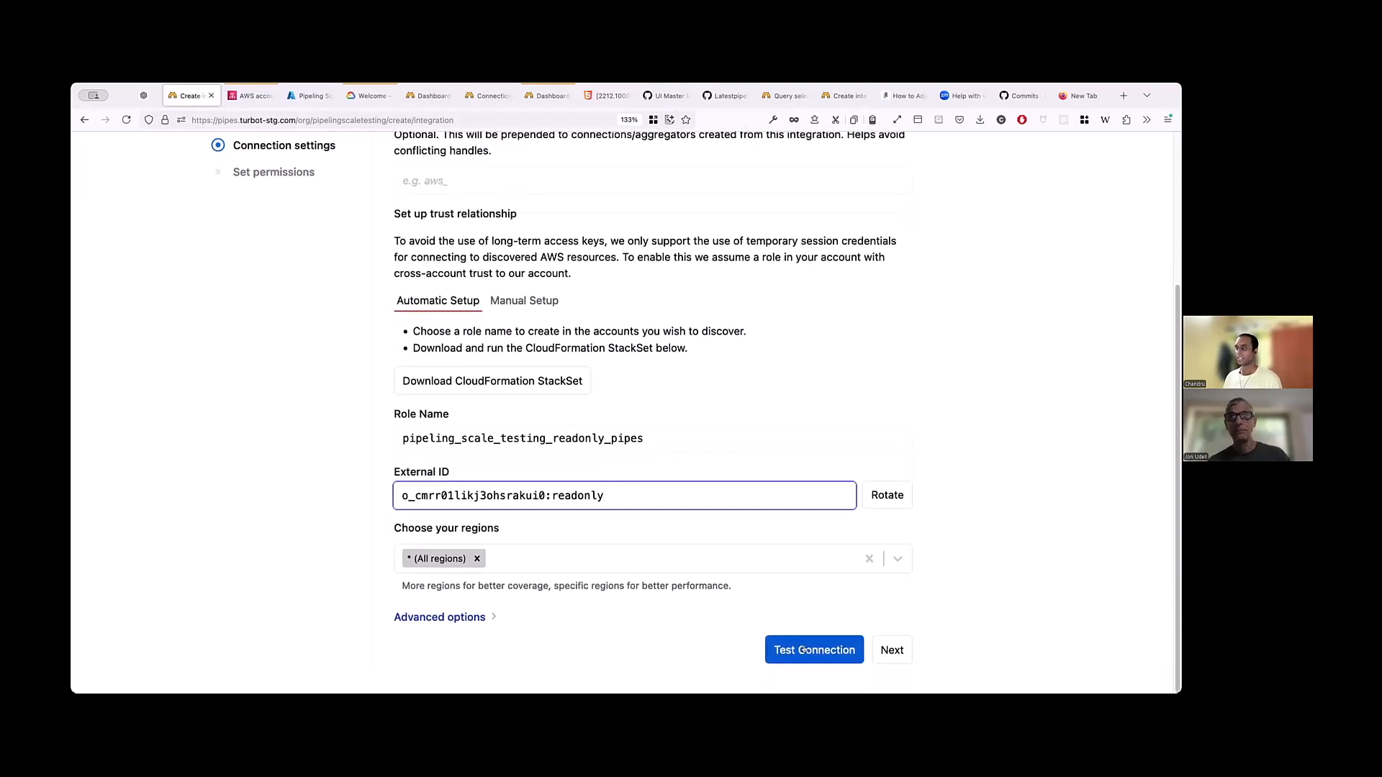
left_click(804, 650)
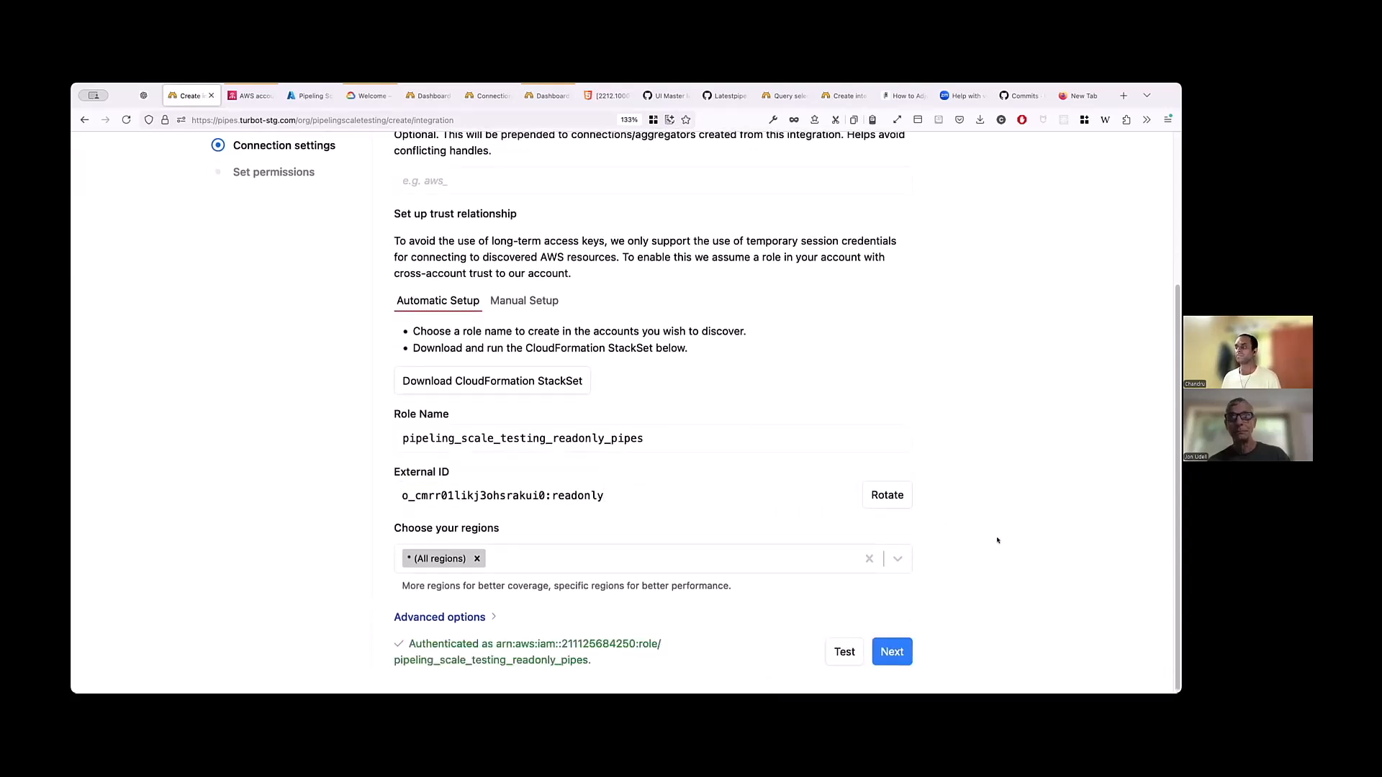
scroll(997, 540, "down", 1)
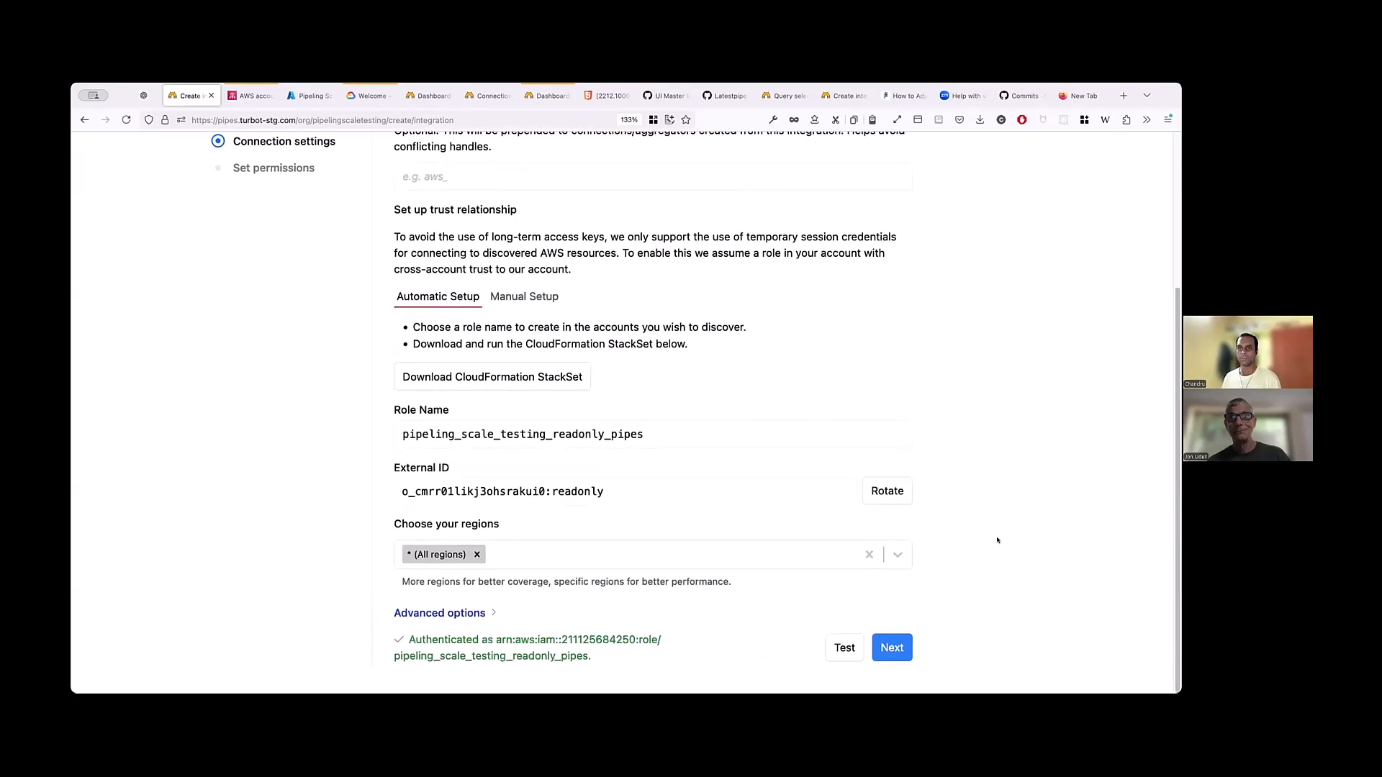
Step: Create the integration with permissions for all workspaces and look through the connections in its Pipeling Scale Testing folder
left_click(892, 650)
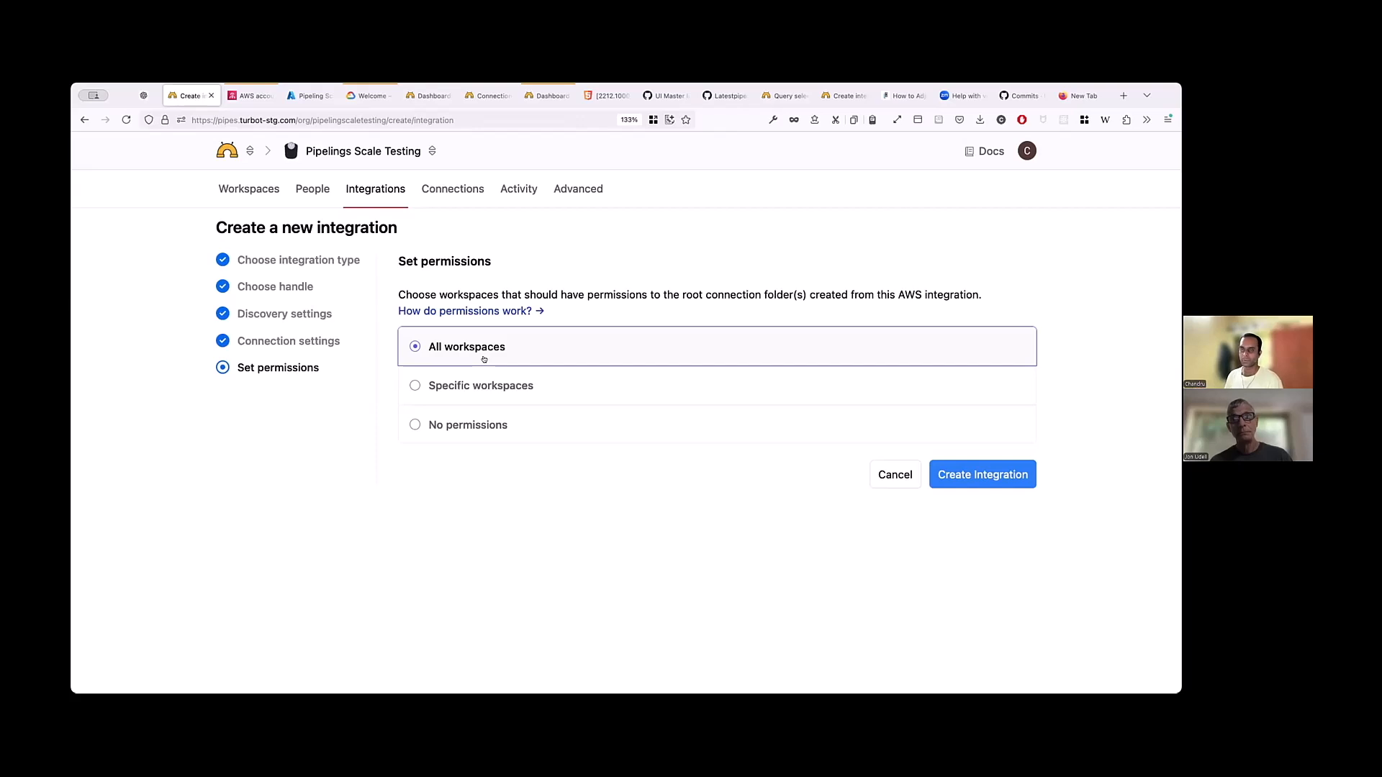
left_click(988, 477)
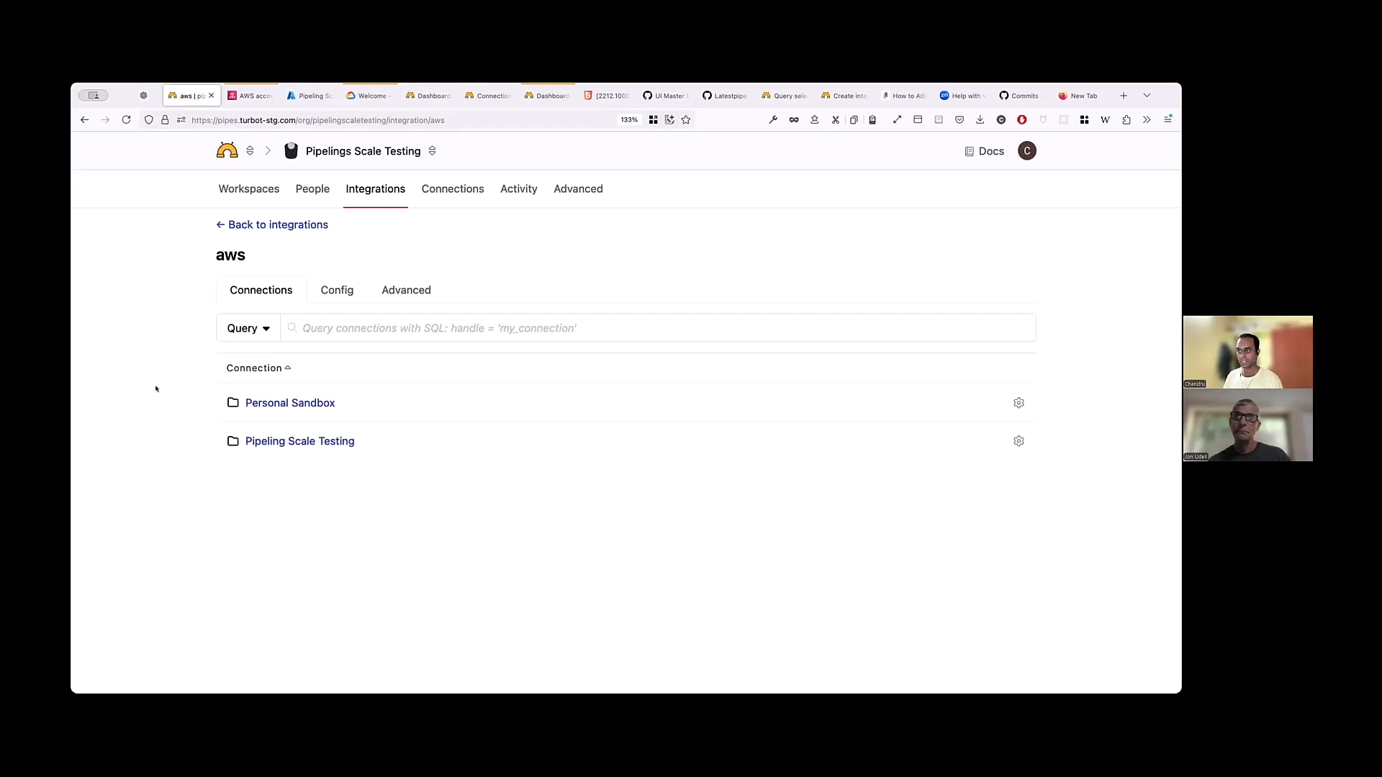
left_click(317, 441)
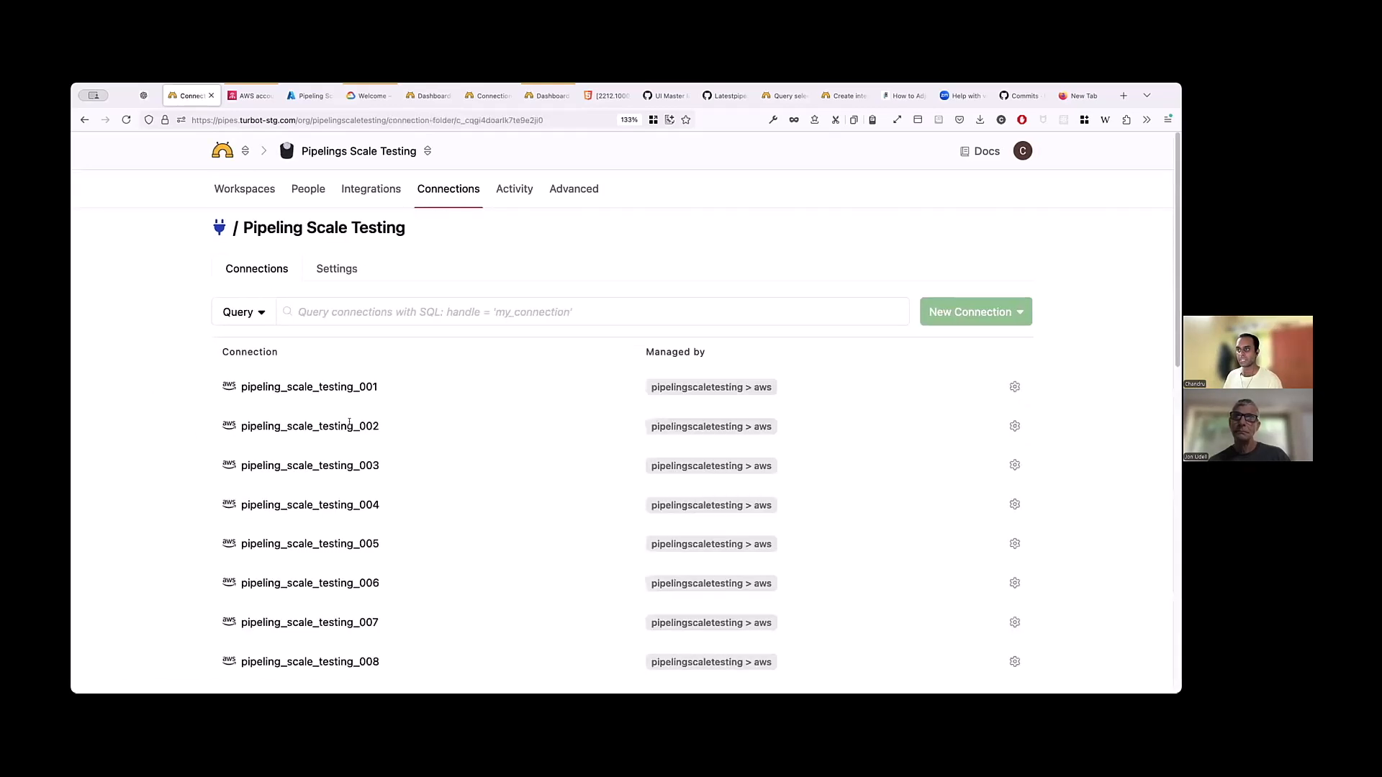
scroll(457, 457, "down", 4)
scroll(456, 457, "down", 6)
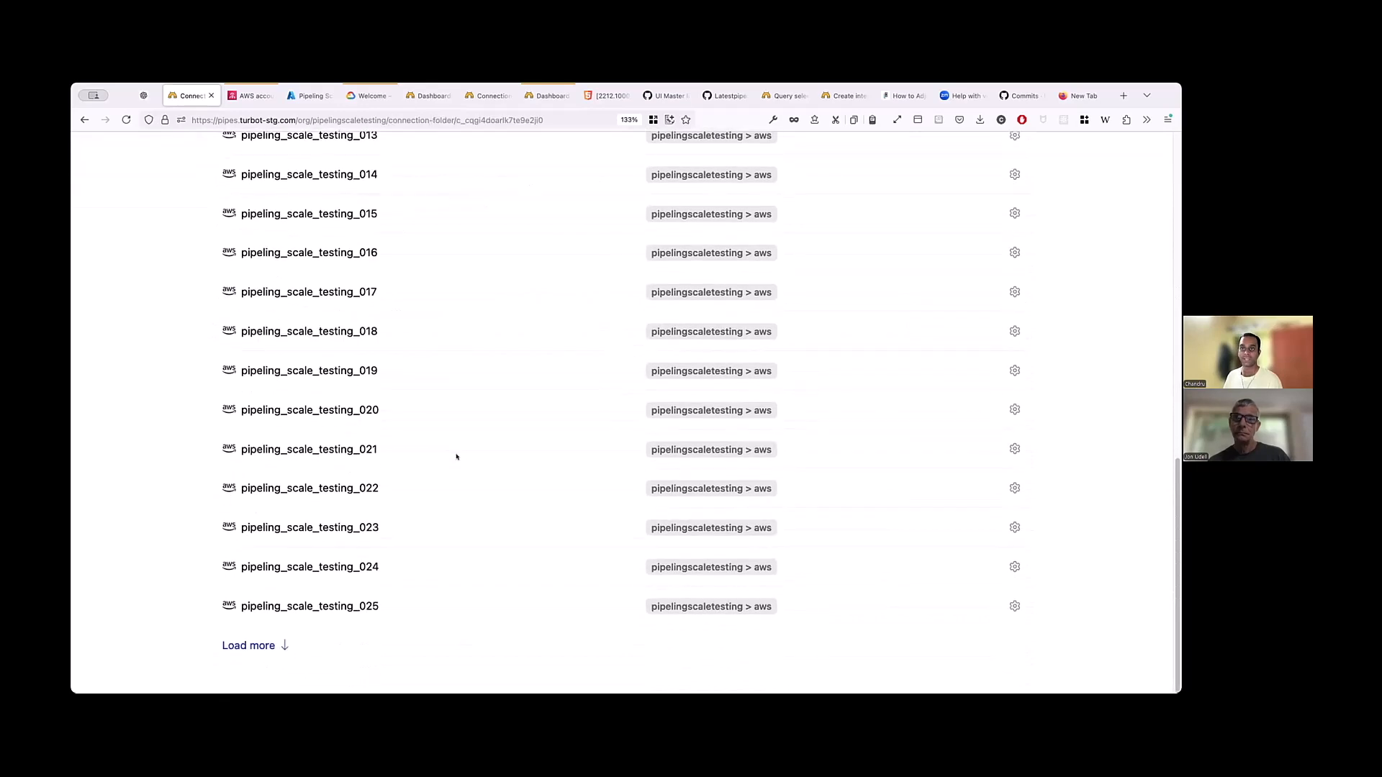
scroll(456, 457, "up", 10)
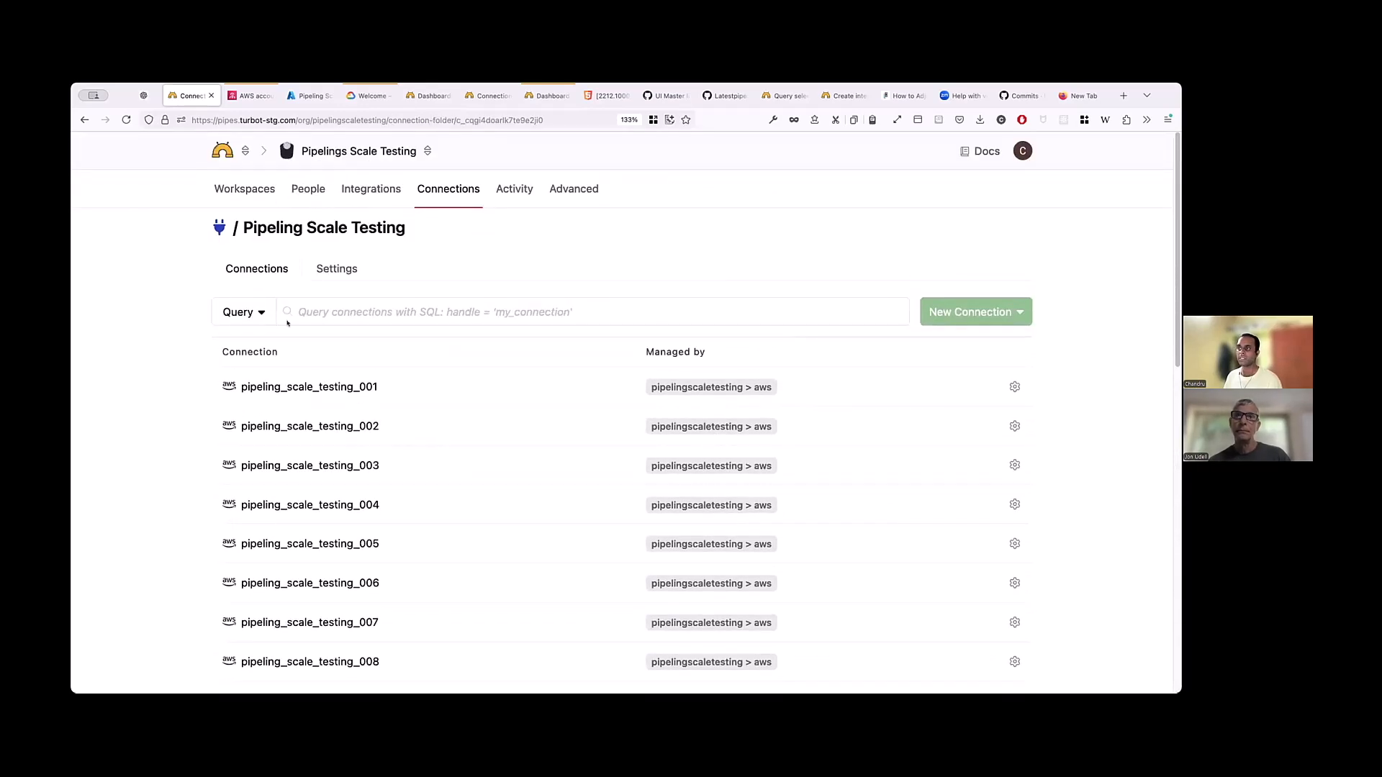
Step: Add the Pipeling Scale Testing connection folder to the schema of demoworkspace
left_click(216, 231)
left_click(244, 189)
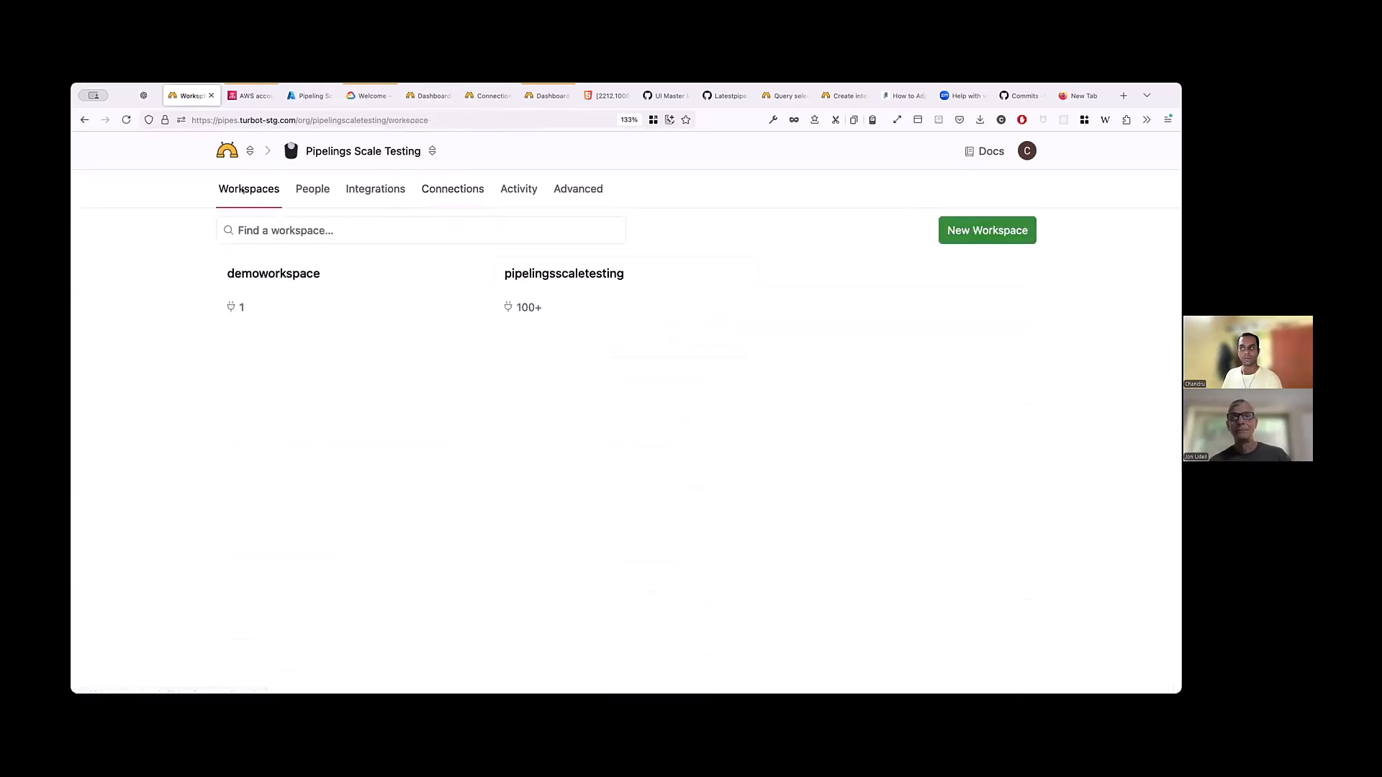
left_click(271, 285)
left_click(508, 199)
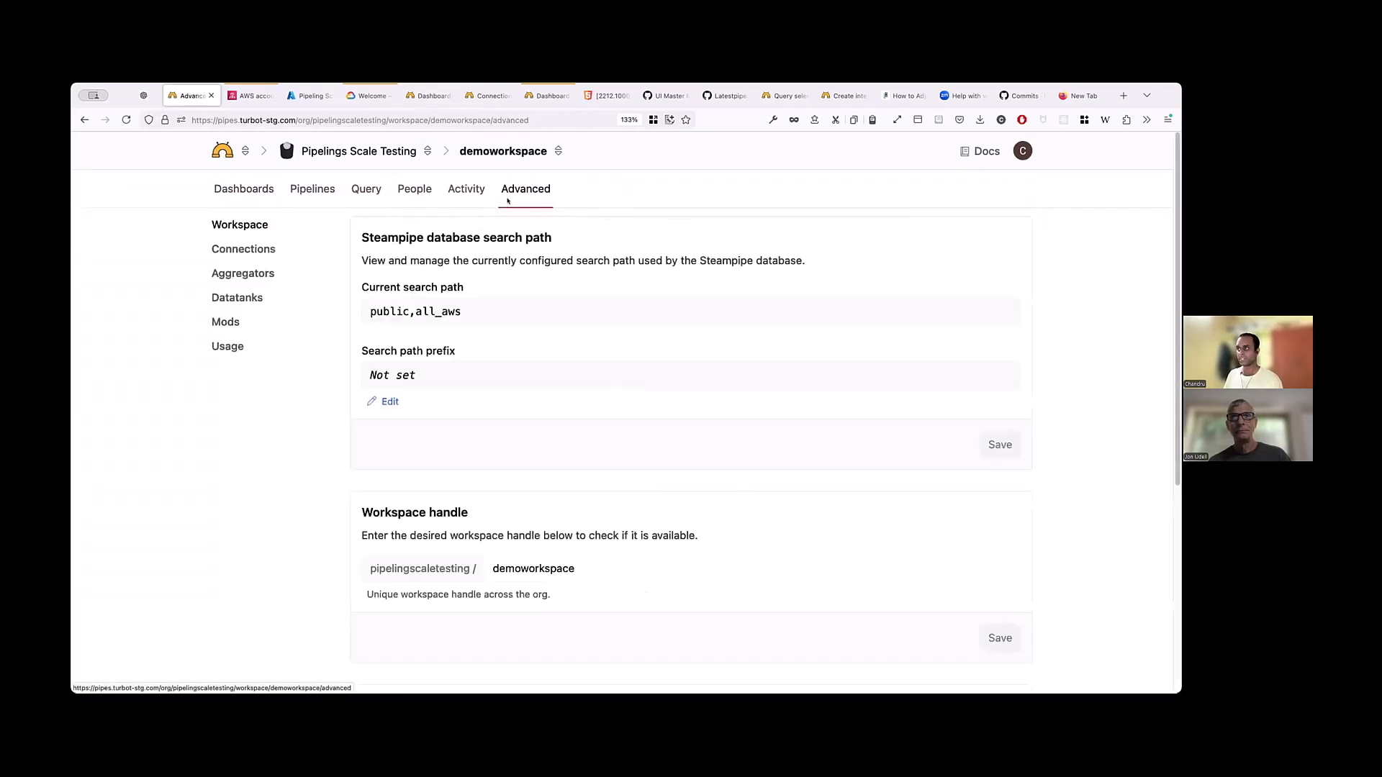
left_click(243, 249)
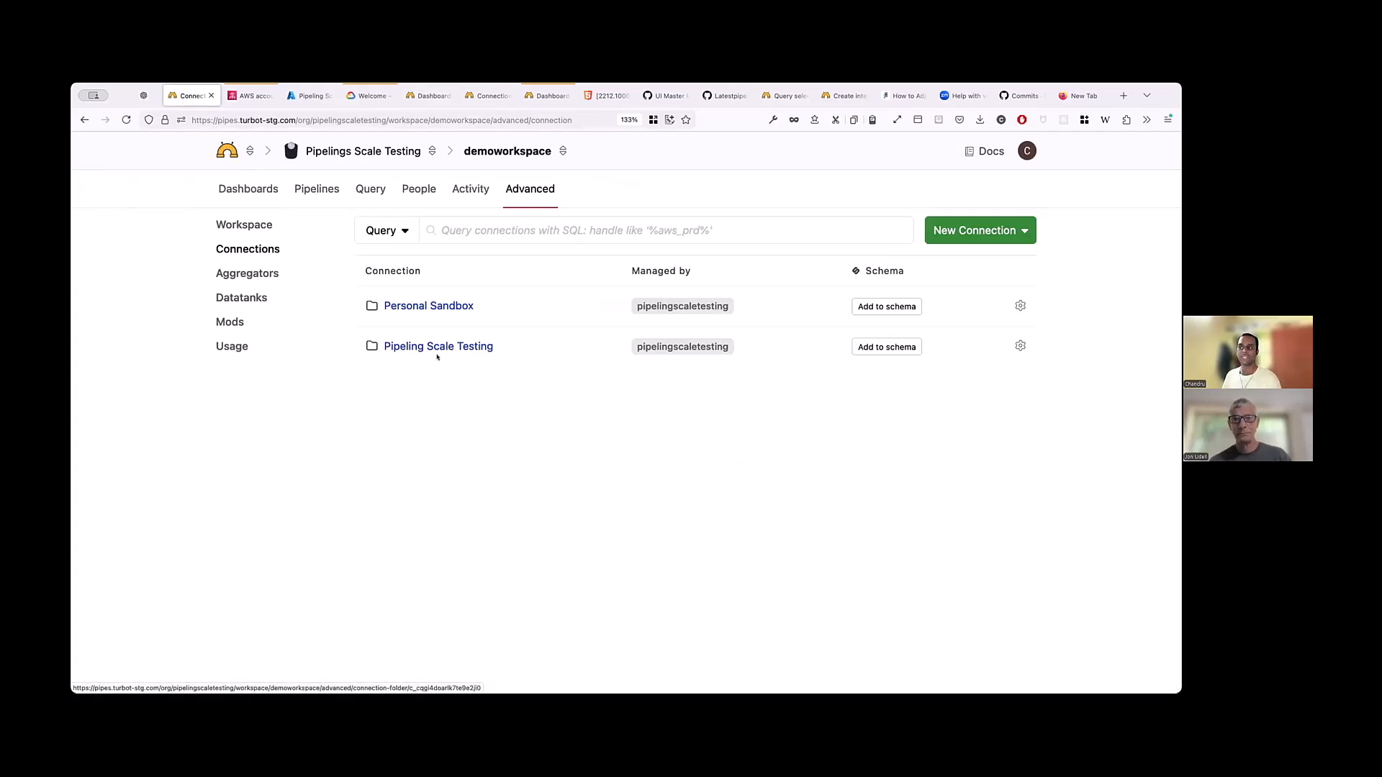
left_click(438, 347)
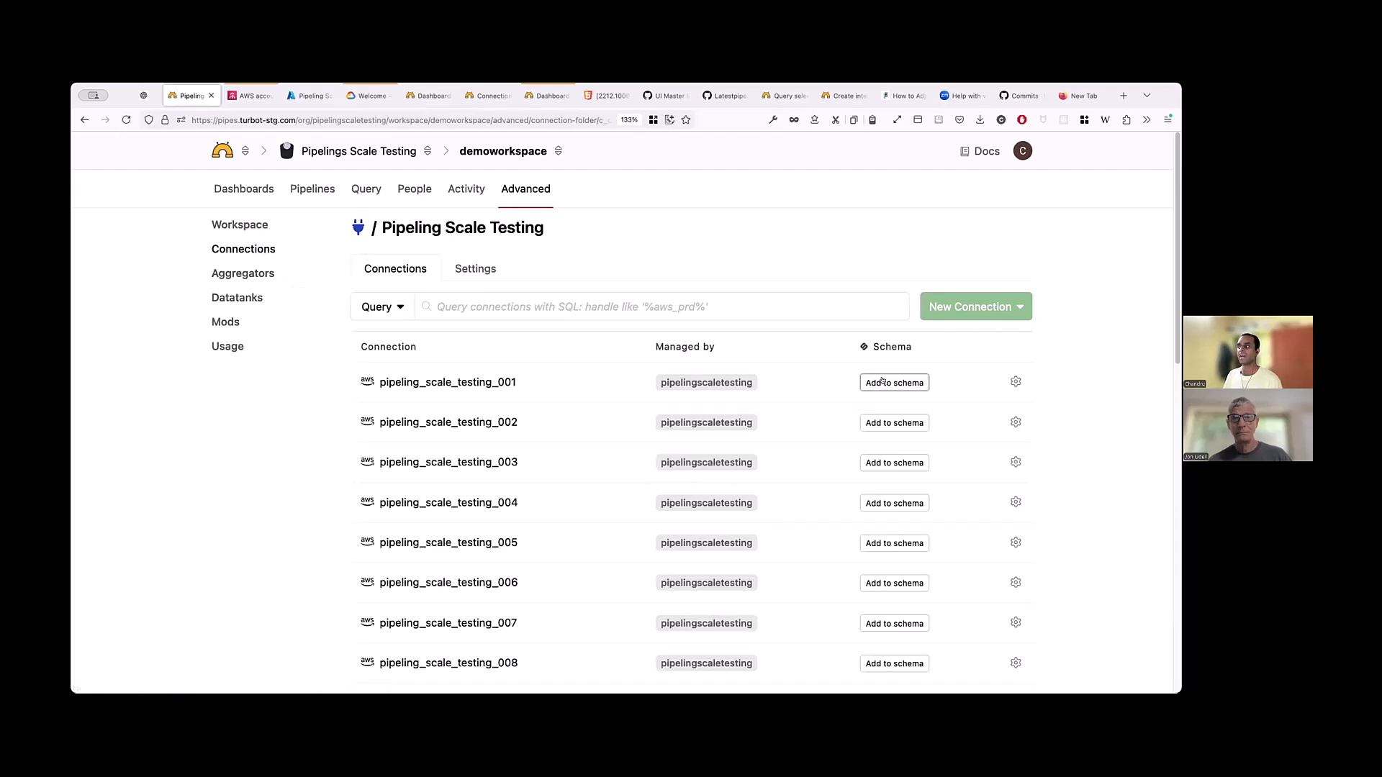
left_click(253, 251)
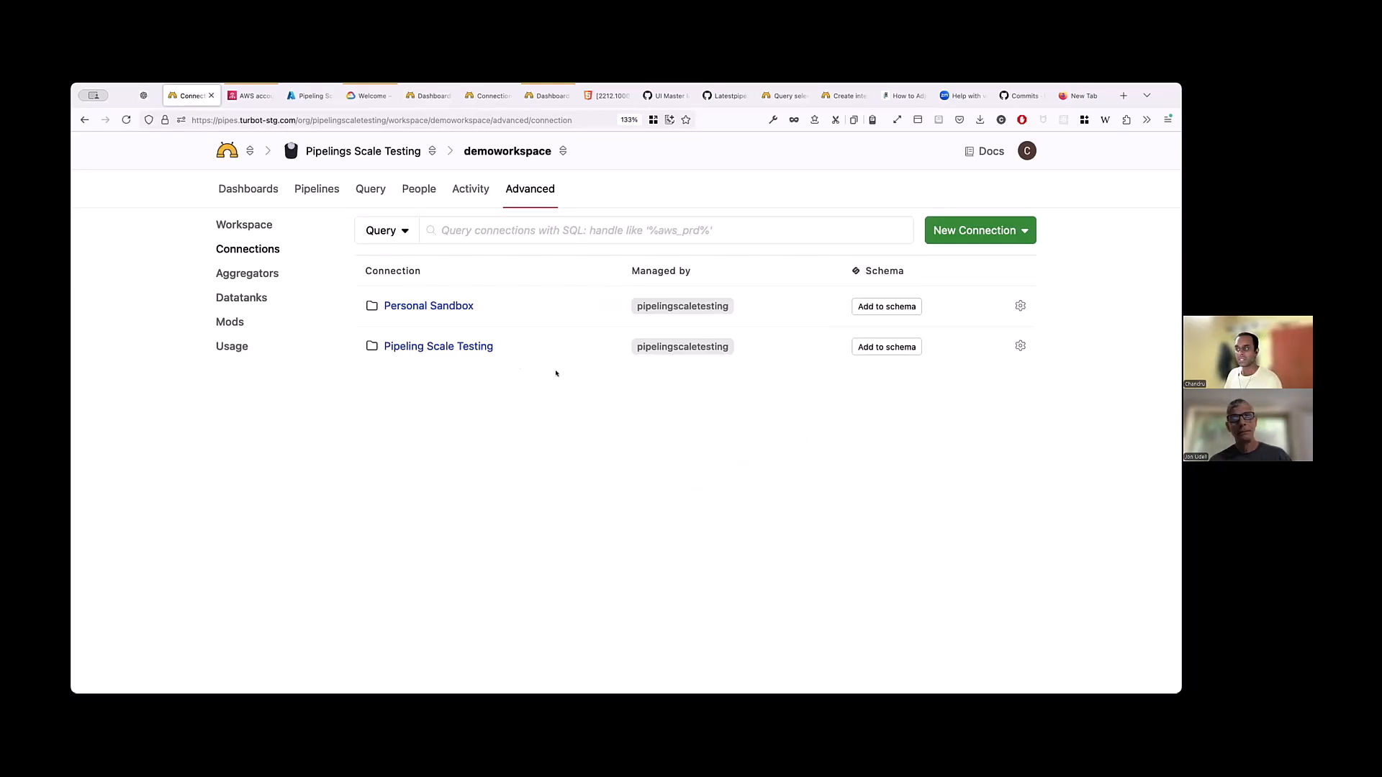
left_click(873, 343)
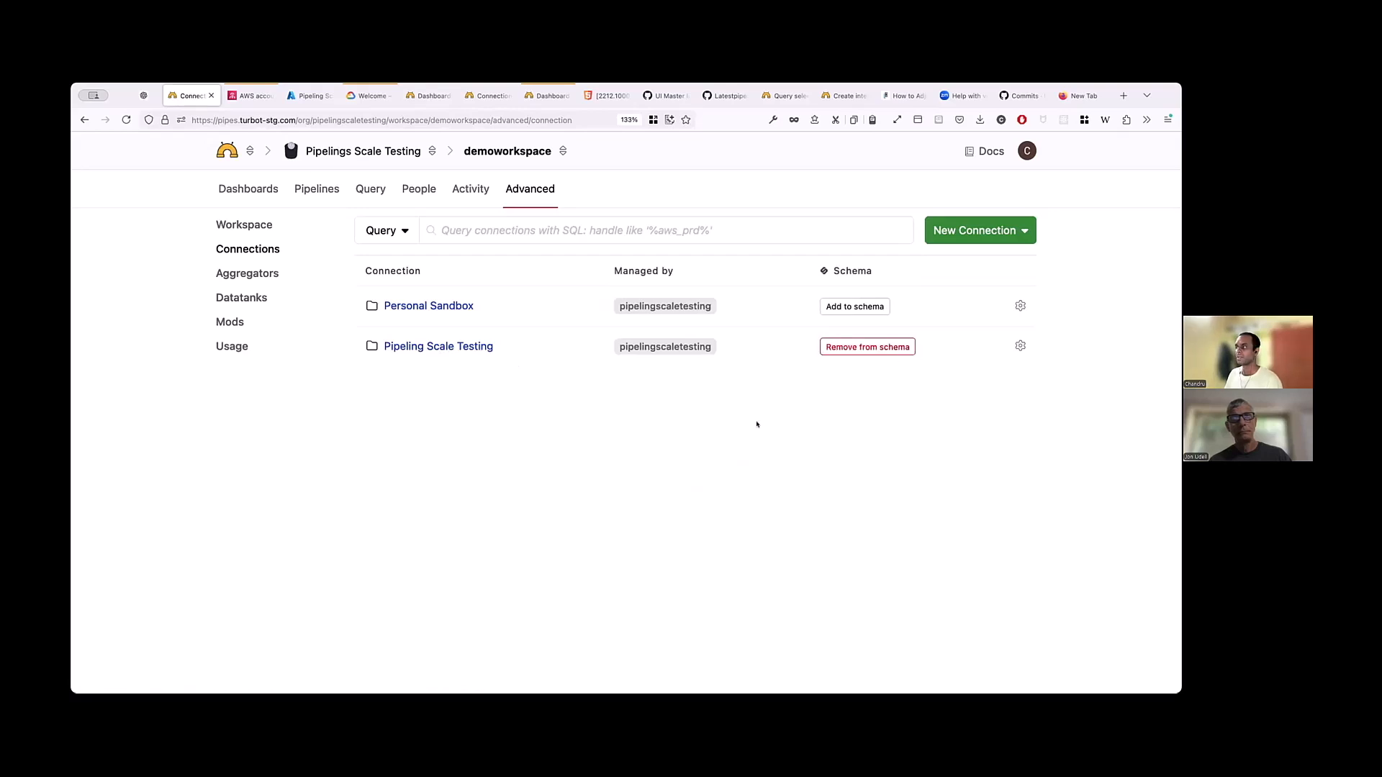
Step: Check the schema status of the Pipeling Scale Testing folder's connections and open the connection list of the all_aws aggregator
left_click(475, 347)
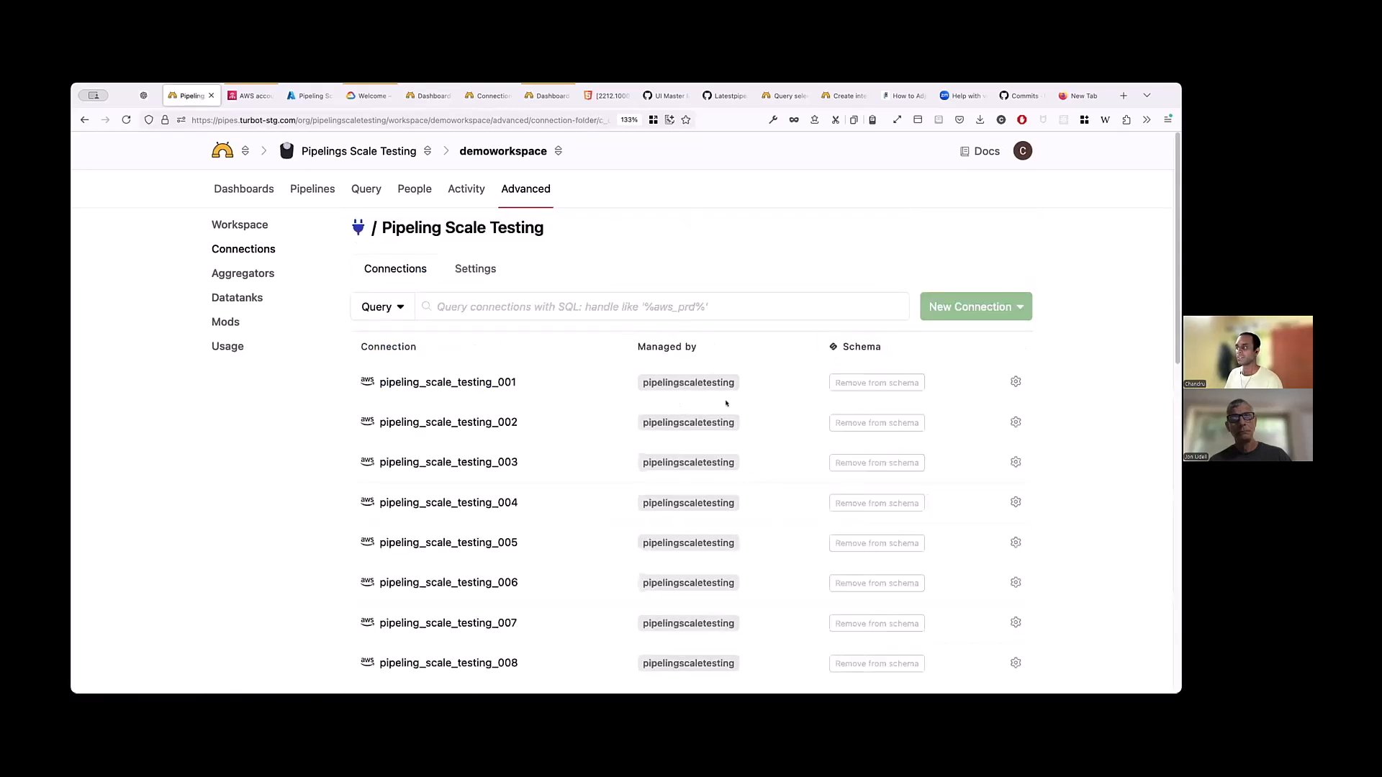
scroll(864, 504, "down", 10)
scroll(864, 549, "up", 10)
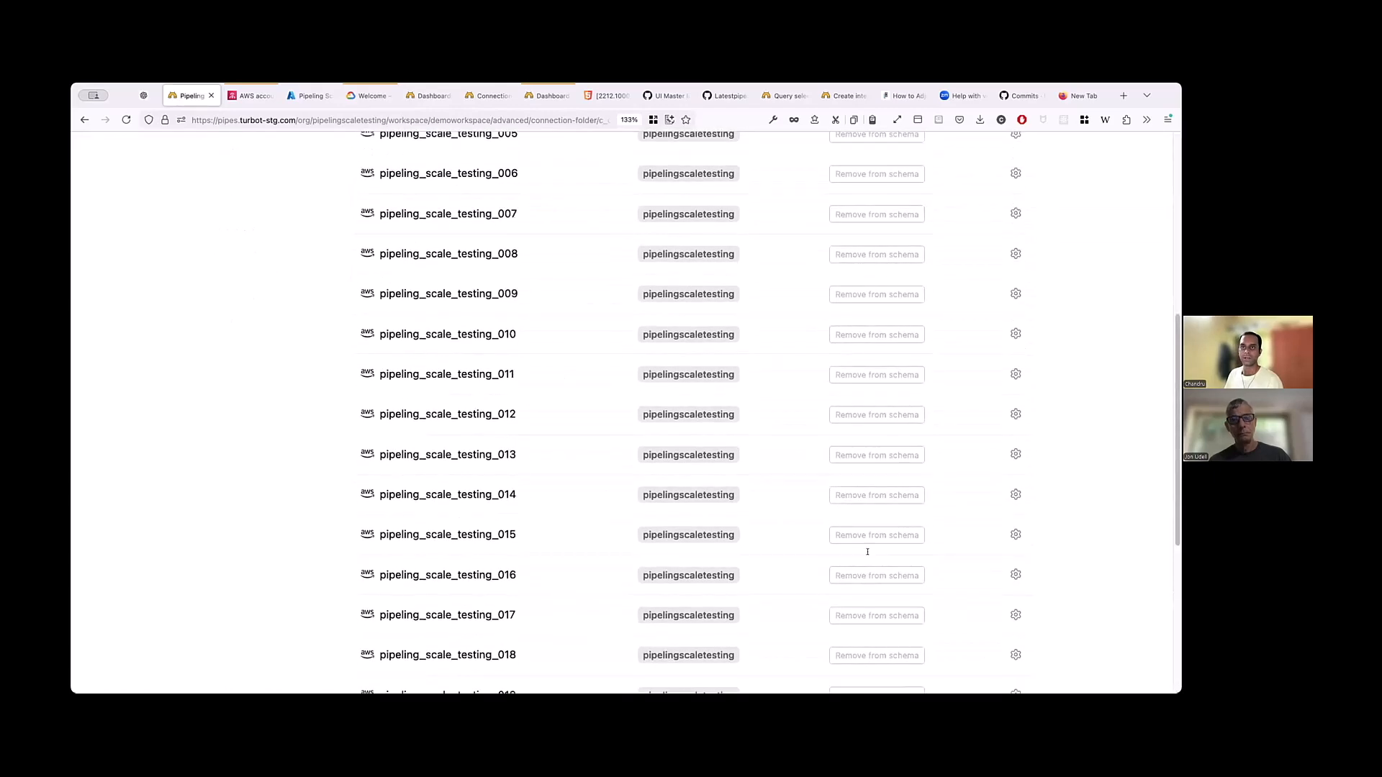
left_click(244, 248)
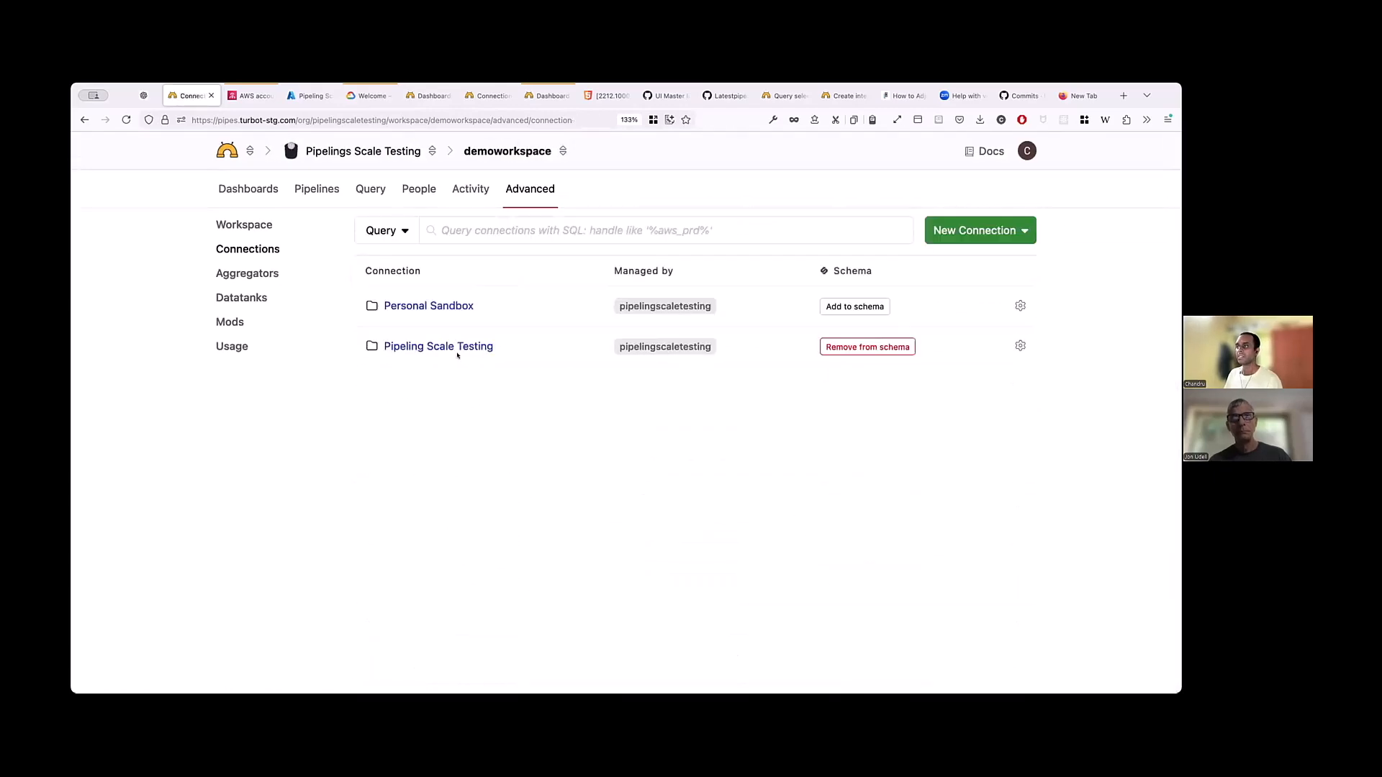
left_click(257, 273)
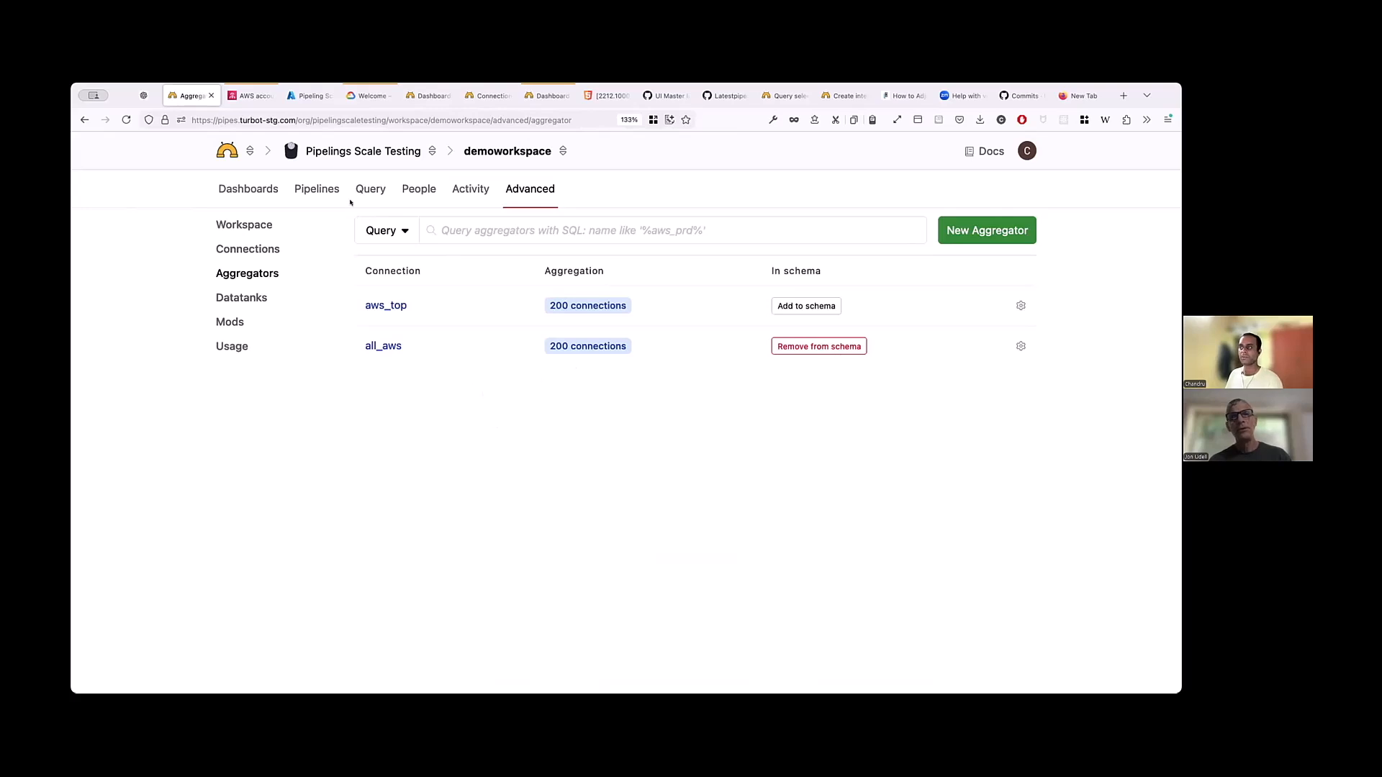
left_click(548, 349)
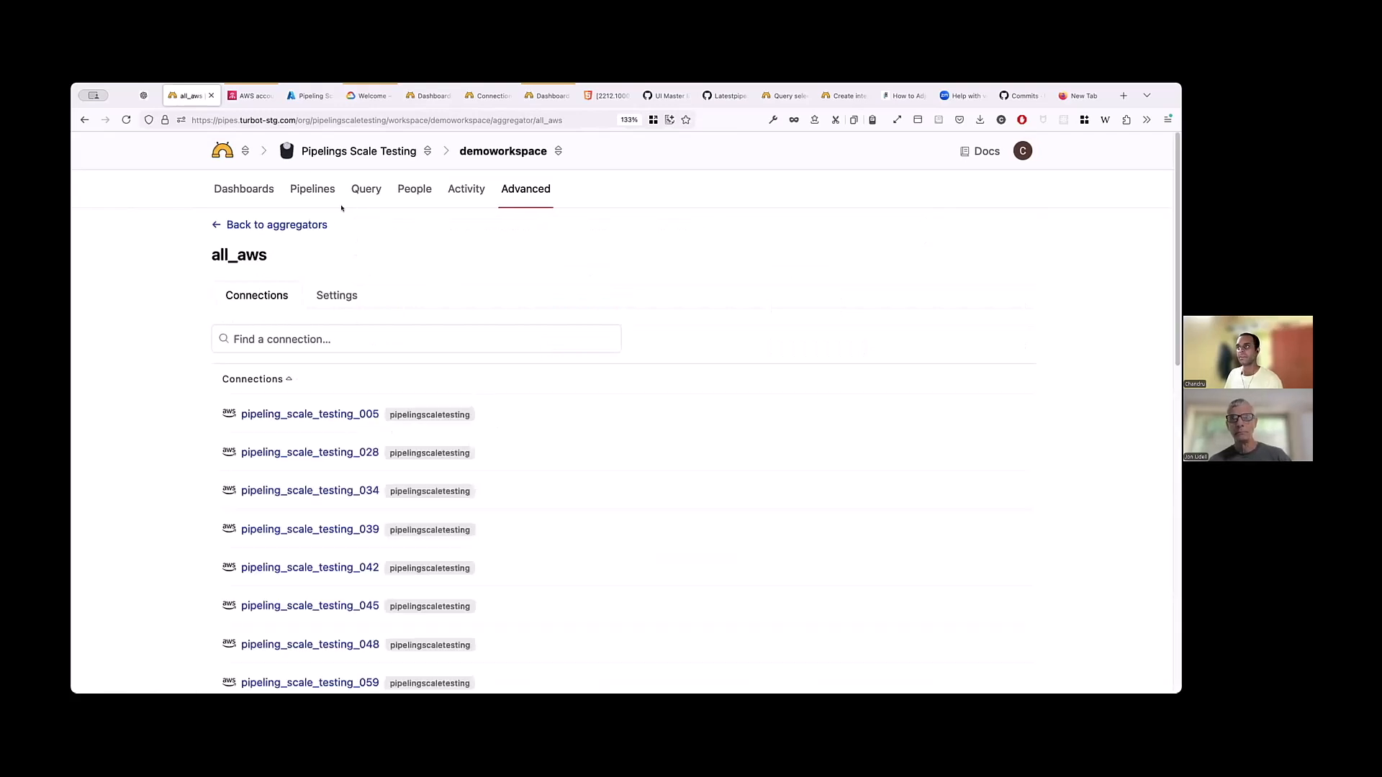
Step: Query the aws_account table of the pipeling_scale_testing_023 connection in the workspace's query editor
left_click(366, 189)
scroll(194, 508, "down", 3)
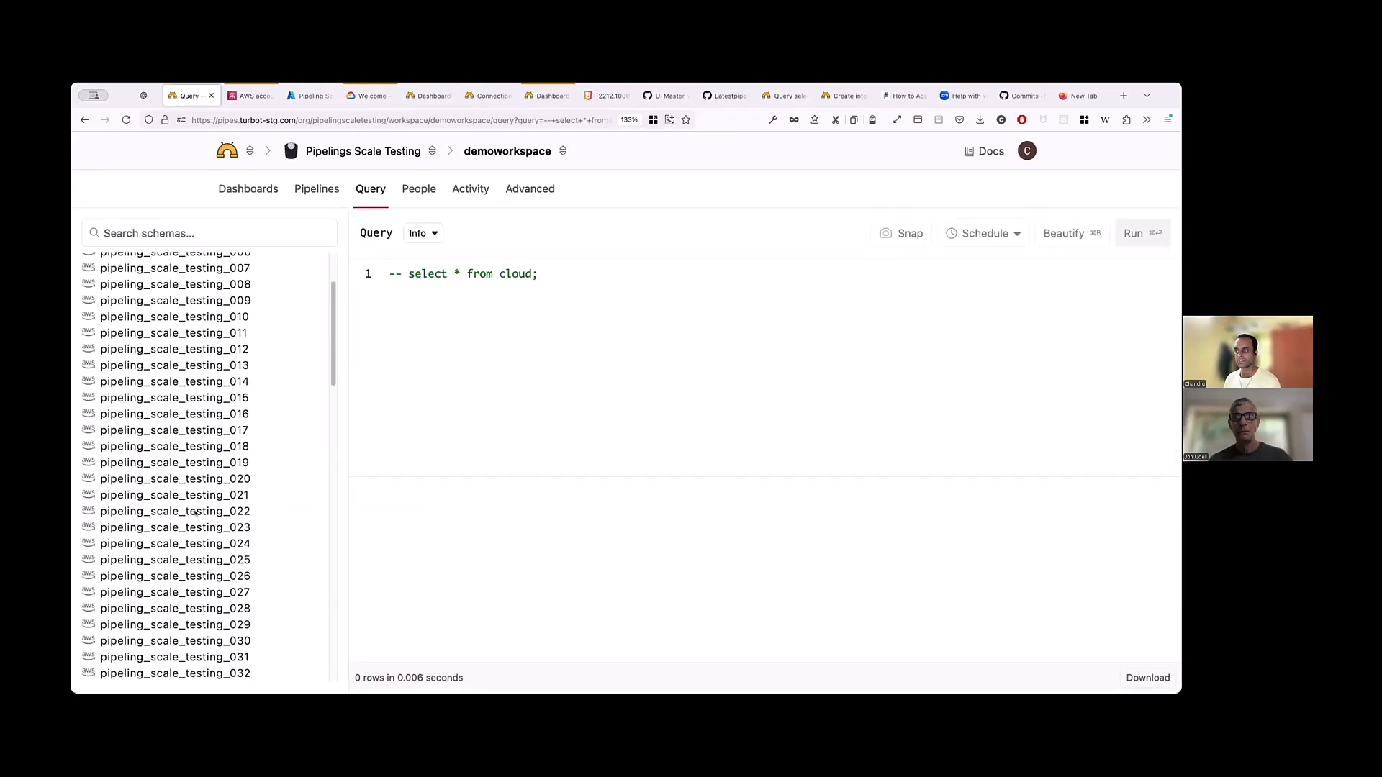
left_click(225, 527)
scroll(216, 525, "down", 3)
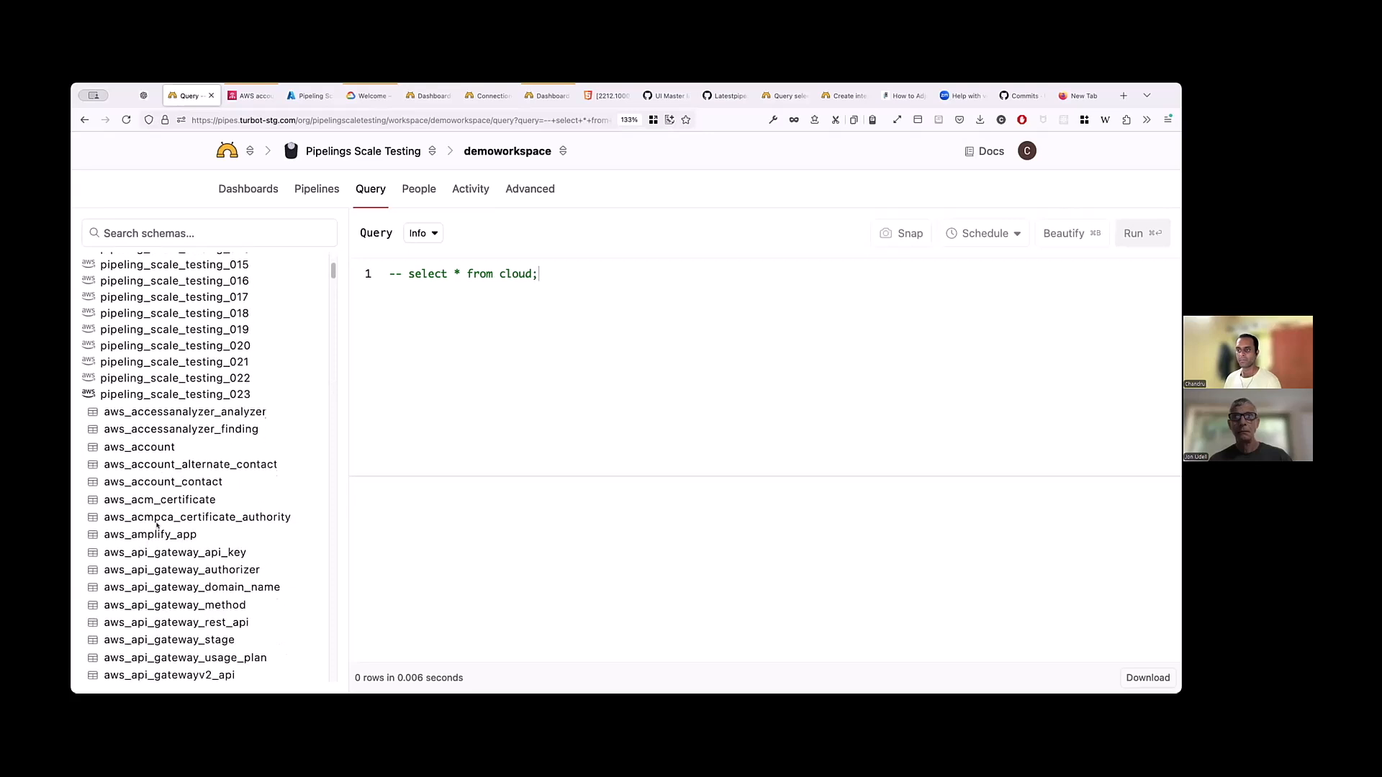
left_click(139, 447)
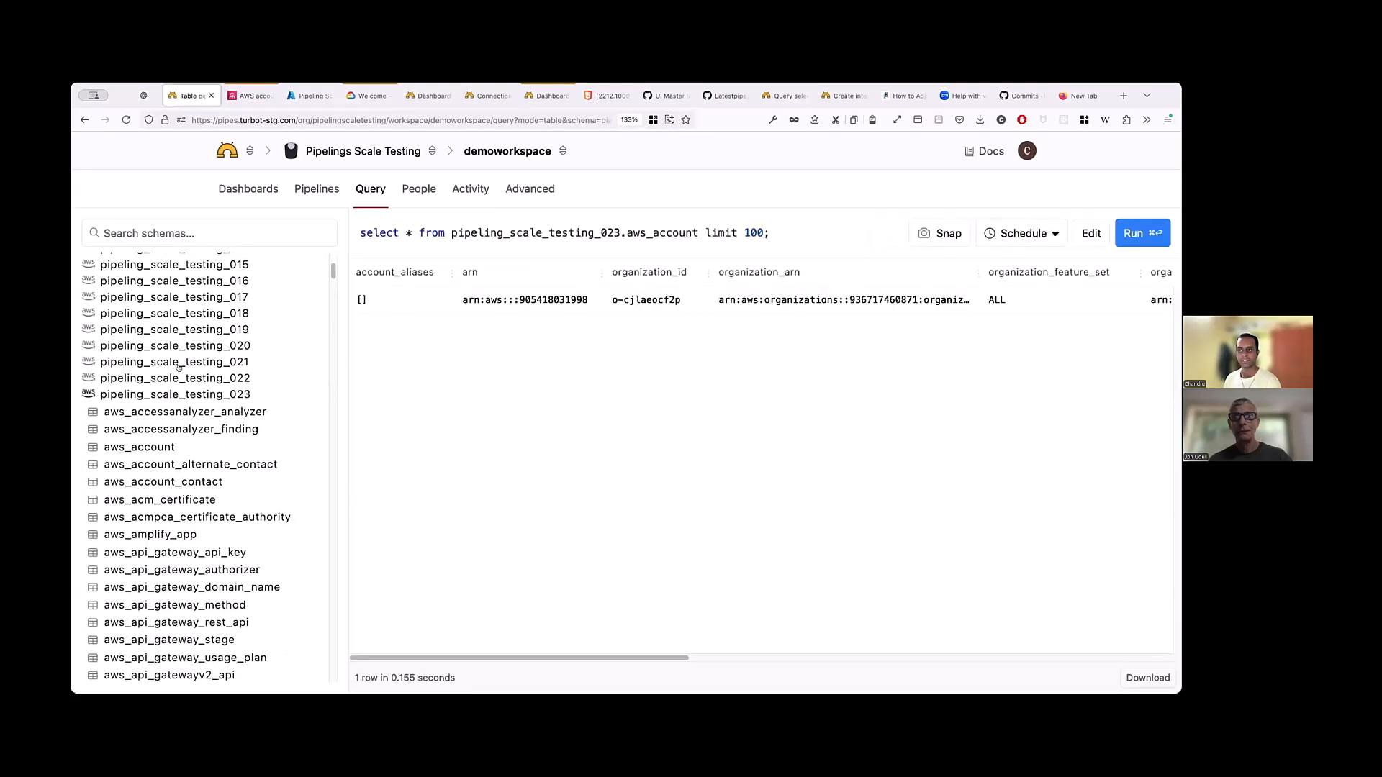
Step: Query the aws_account table across all accounts through the all_aws aggregator schema
scroll(178, 367, "up", 5)
left_click(137, 265)
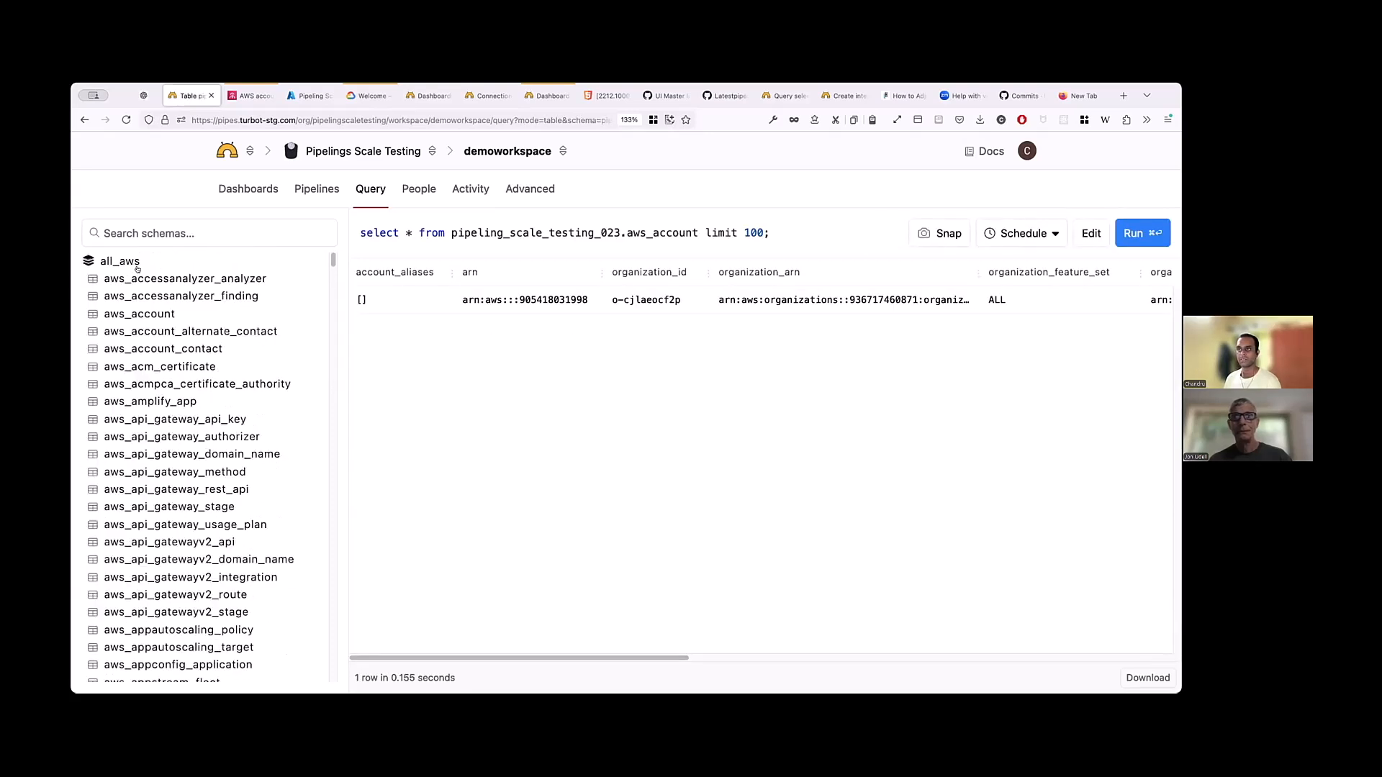
left_click(144, 314)
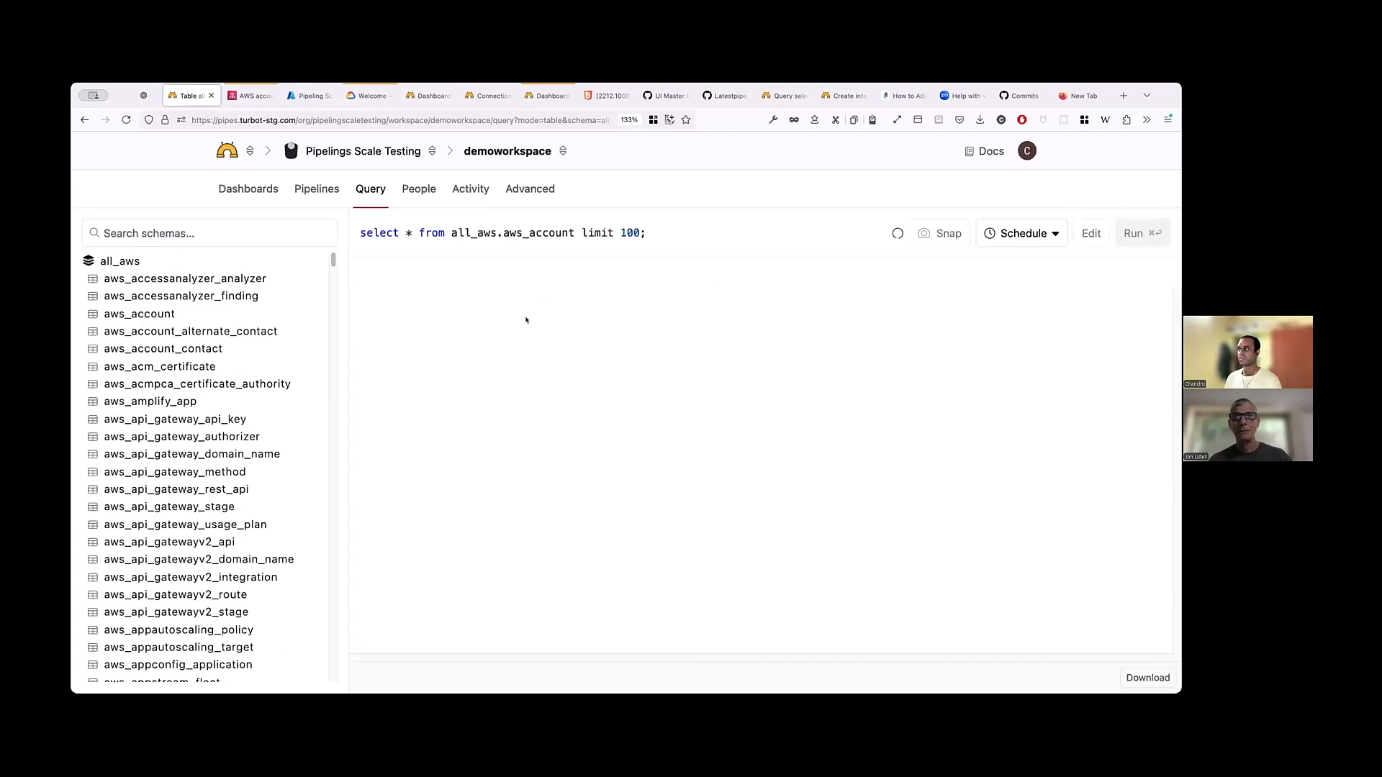